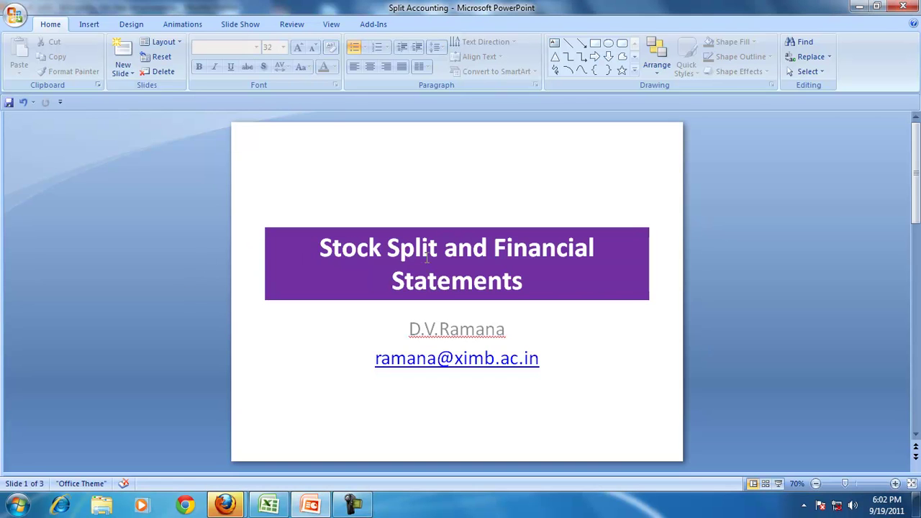
drag(494, 251, 526, 281)
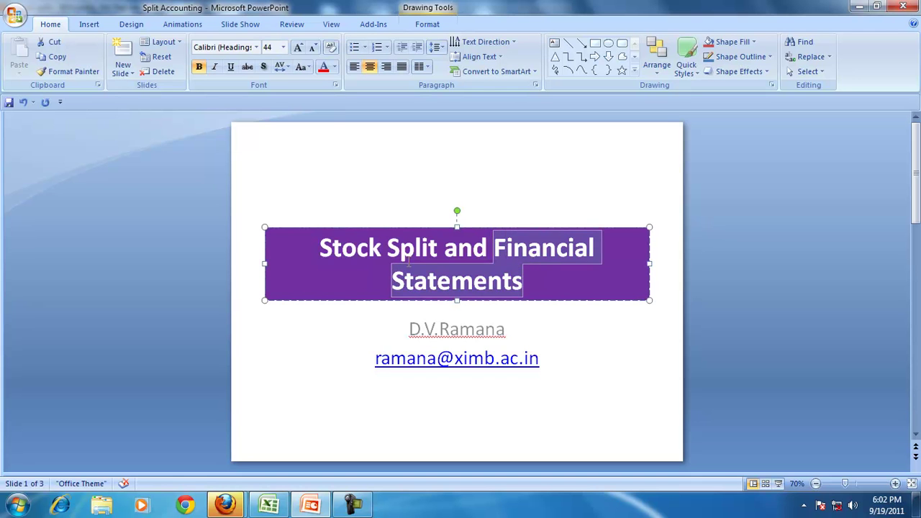
drag(322, 246, 424, 248)
drag(494, 250, 511, 282)
Step: On the Stock Split slide, make the first bullet's definition of a stock split bold and purple
click(915, 432)
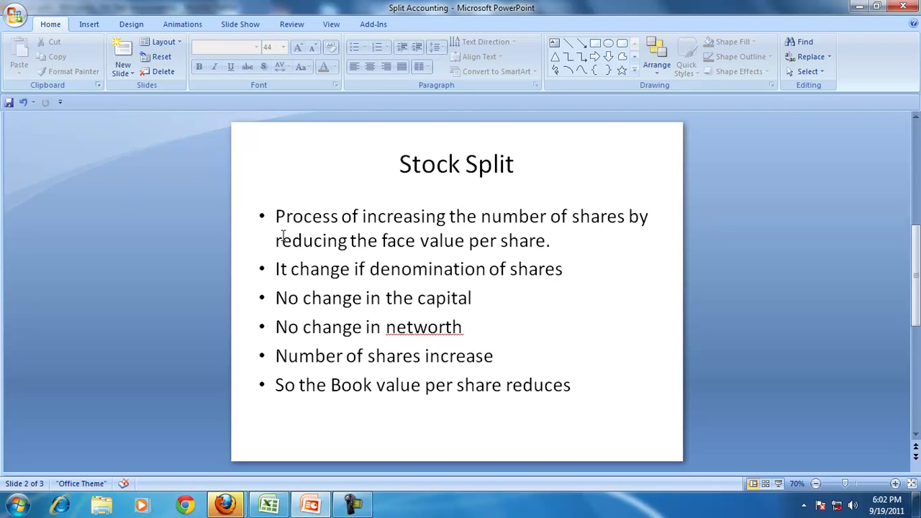
drag(275, 218, 546, 236)
key(ctrl+b)
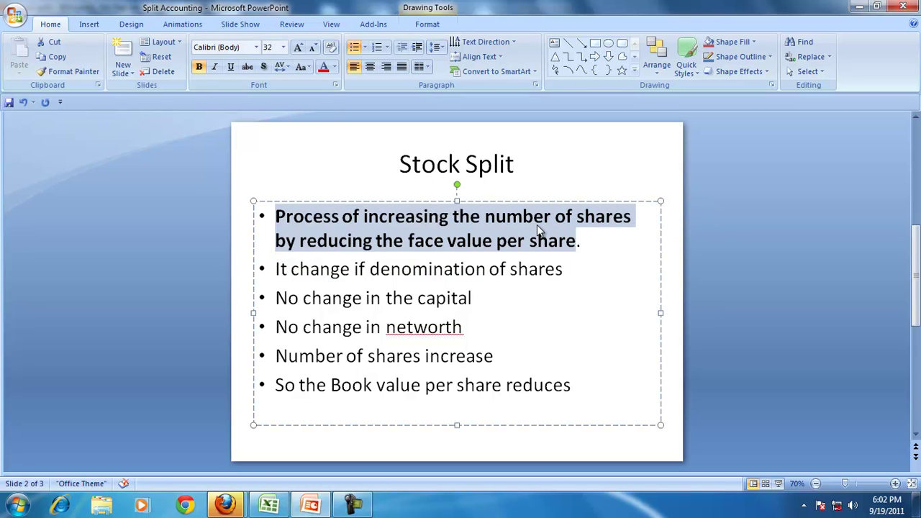
click(334, 67)
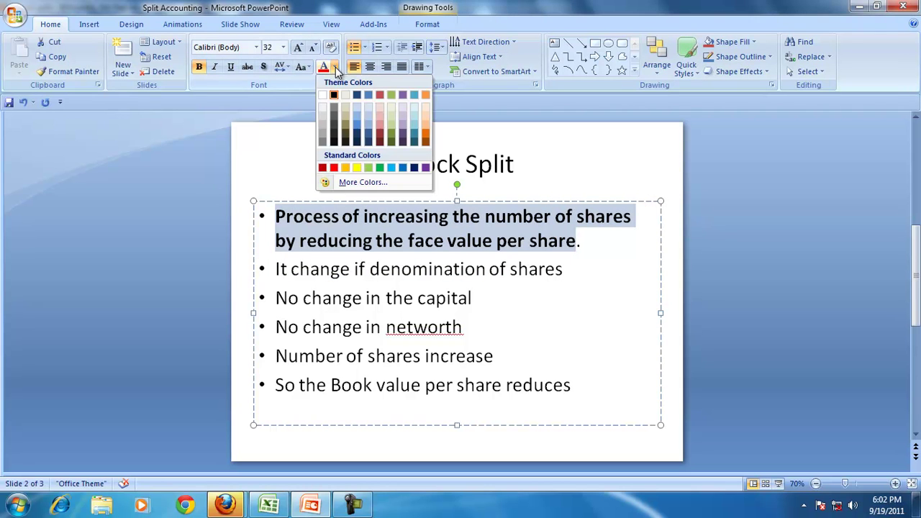
click(426, 168)
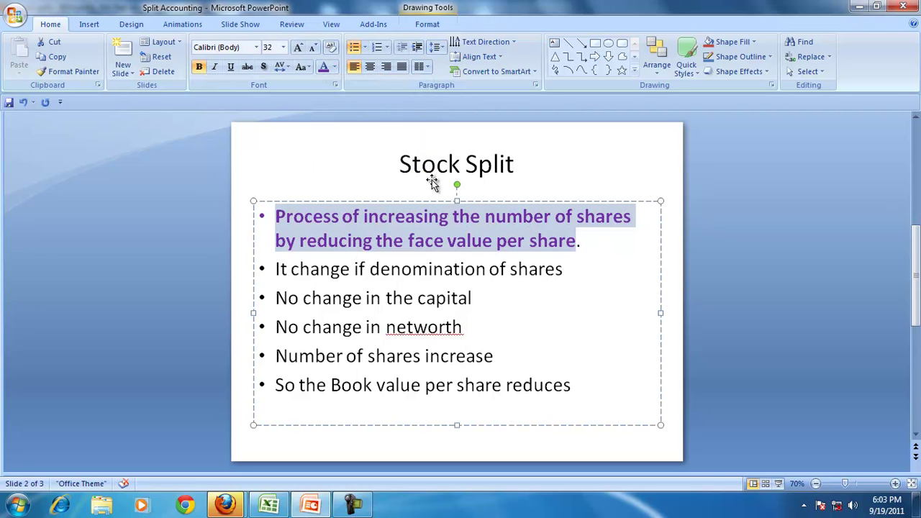
click(540, 311)
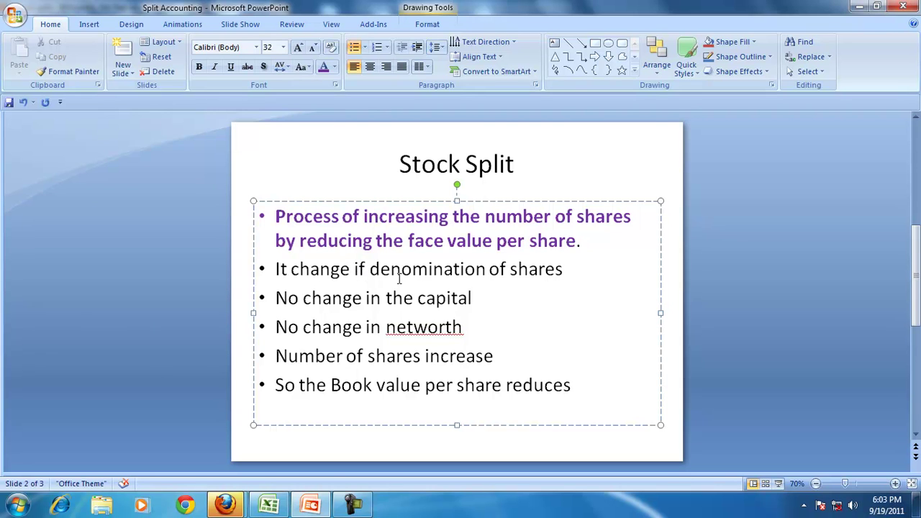
Step: Replace the word "if" with "only" in the second bullet about the denomination of shares
key(BackSpace)
text(only)
key(Delete)
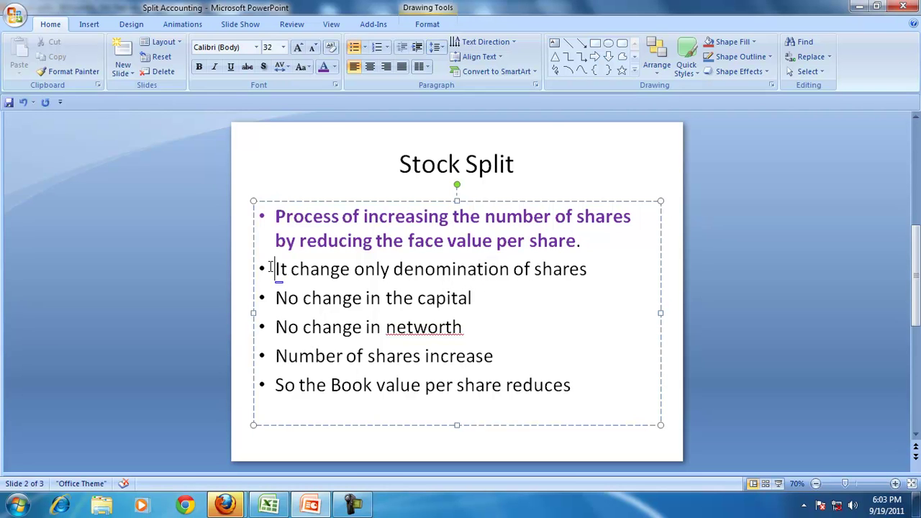
Step: Go through the bullets on denomination, capital, networth, number of shares and book value per share, highlighting each one
drag(271, 269, 586, 279)
click(567, 319)
drag(274, 297, 473, 301)
click(458, 216)
drag(281, 327, 468, 319)
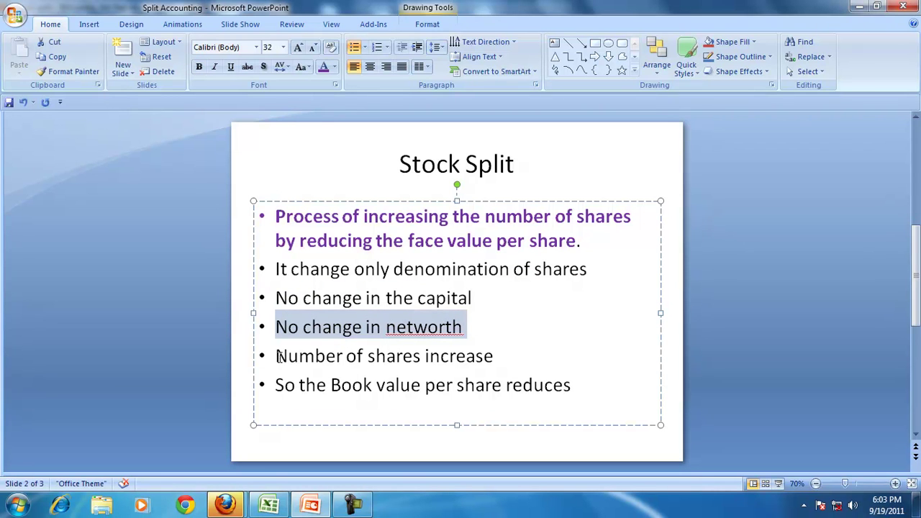
drag(280, 356, 449, 354)
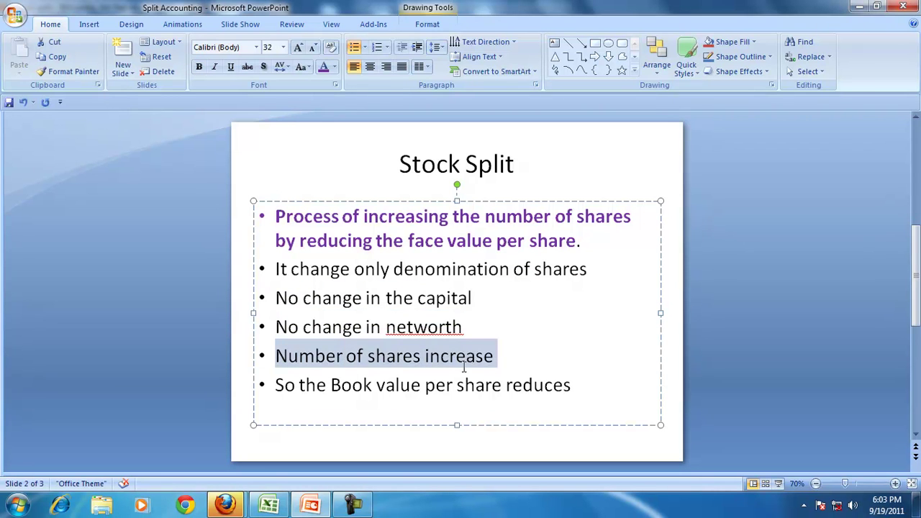
drag(277, 385, 556, 382)
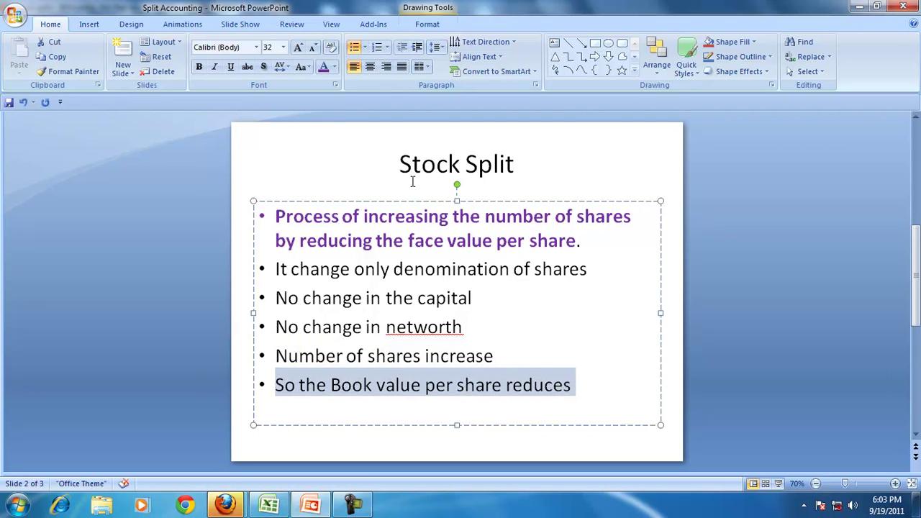
Step: Switch to the Excel workbook and examine the base case balance sheet's capital, reserves, long term debt, CL and asset rows
click(269, 506)
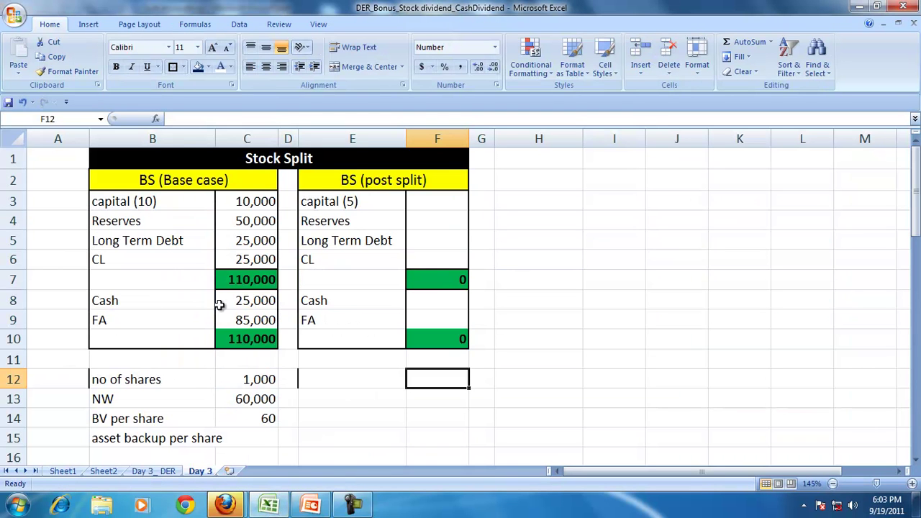
drag(147, 203, 251, 335)
click(121, 204)
click(258, 202)
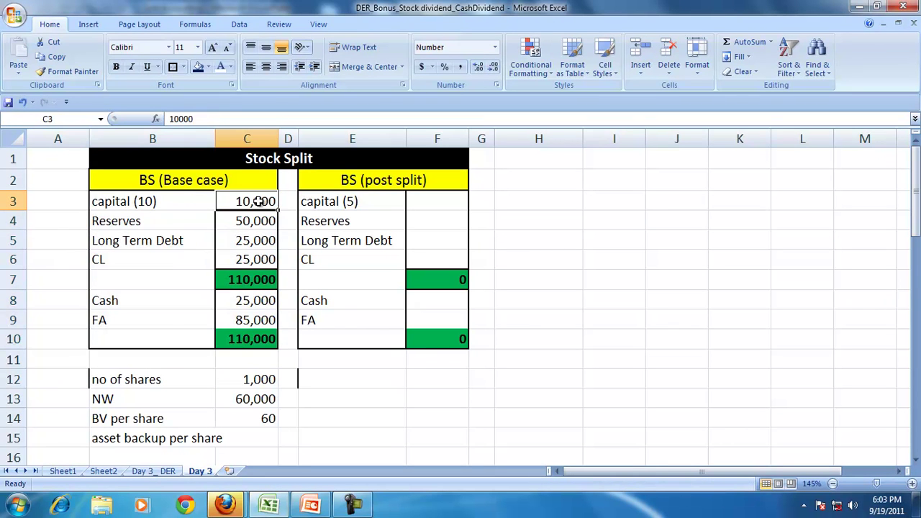
click(125, 201)
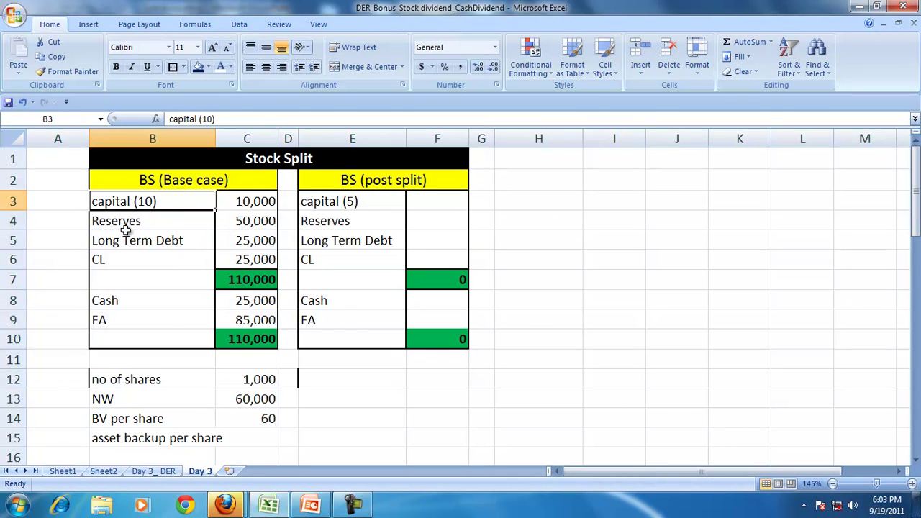
click(126, 223)
click(243, 221)
click(128, 241)
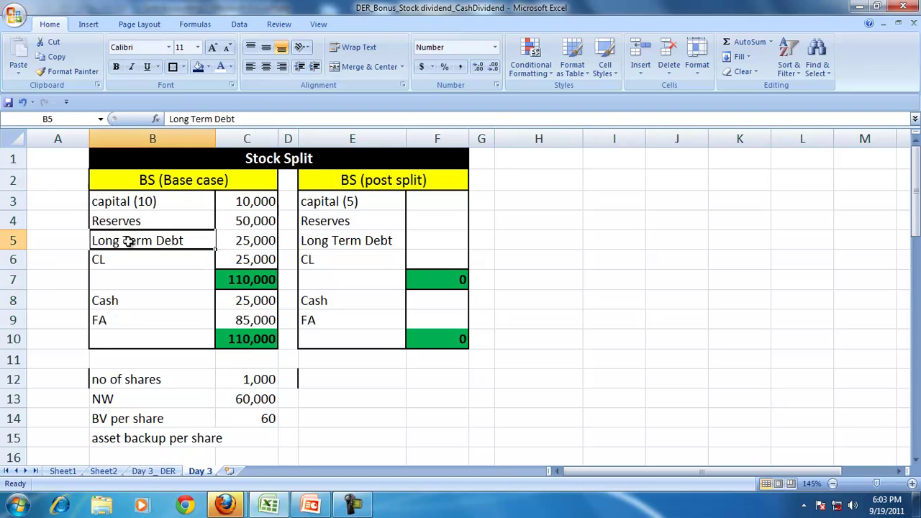
click(243, 240)
click(115, 262)
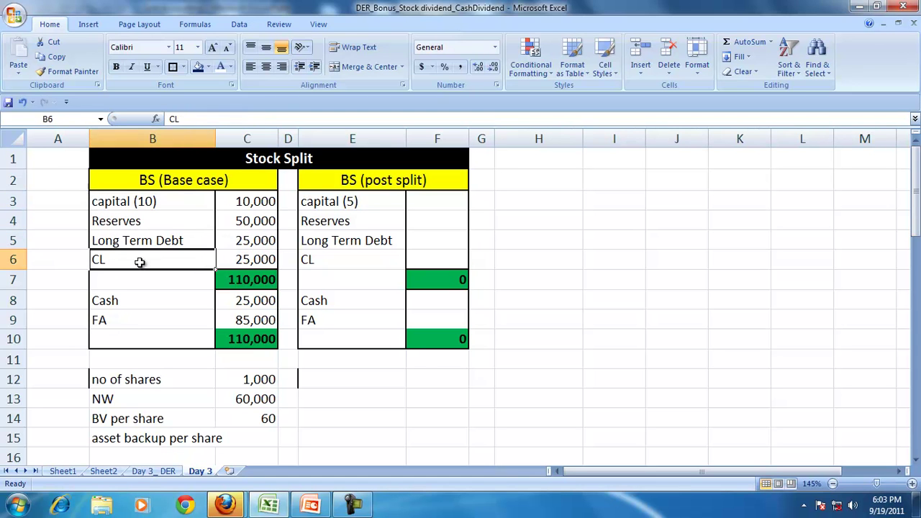
click(227, 263)
drag(119, 303, 127, 312)
Step: Calculate the base case number of shares in C12 with the formula =C3/10
click(249, 380)
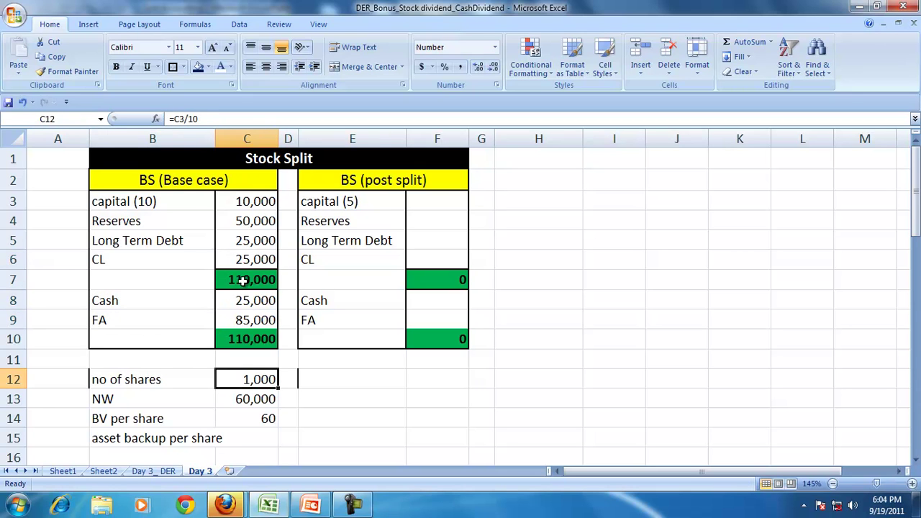
text(=)
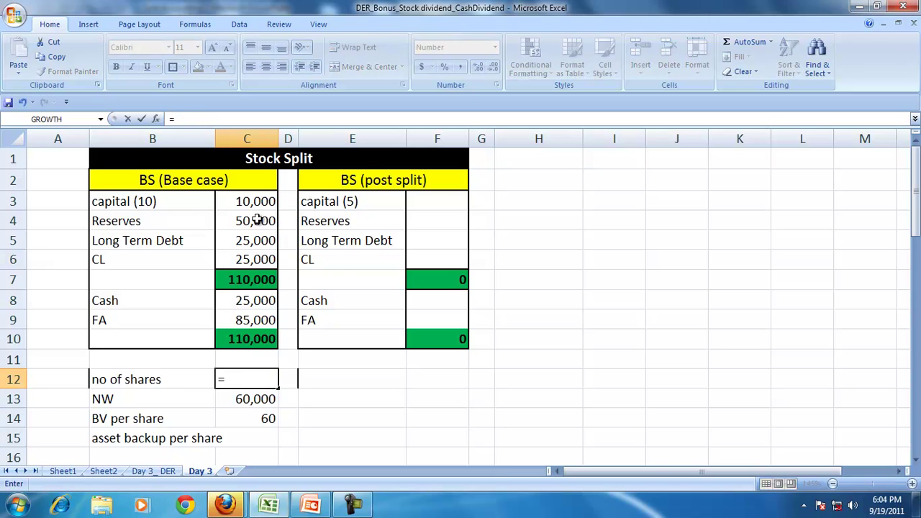
click(257, 200)
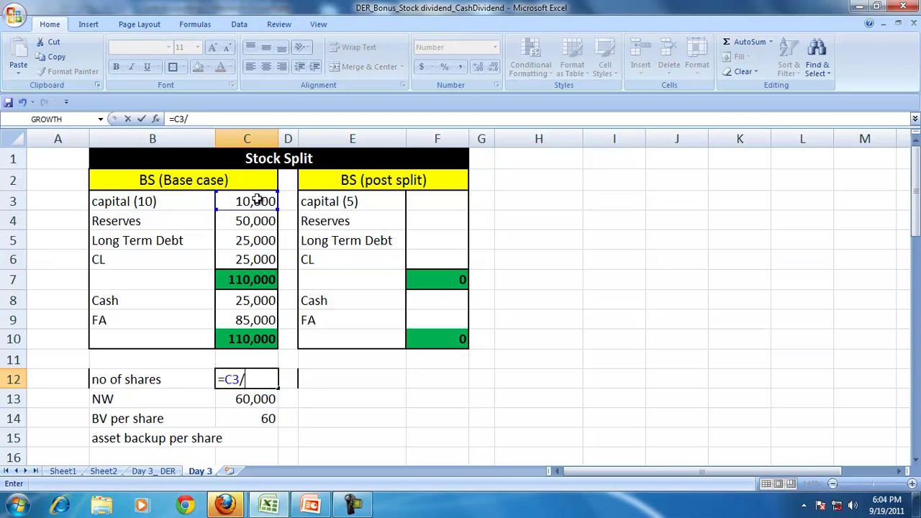
key(Return)
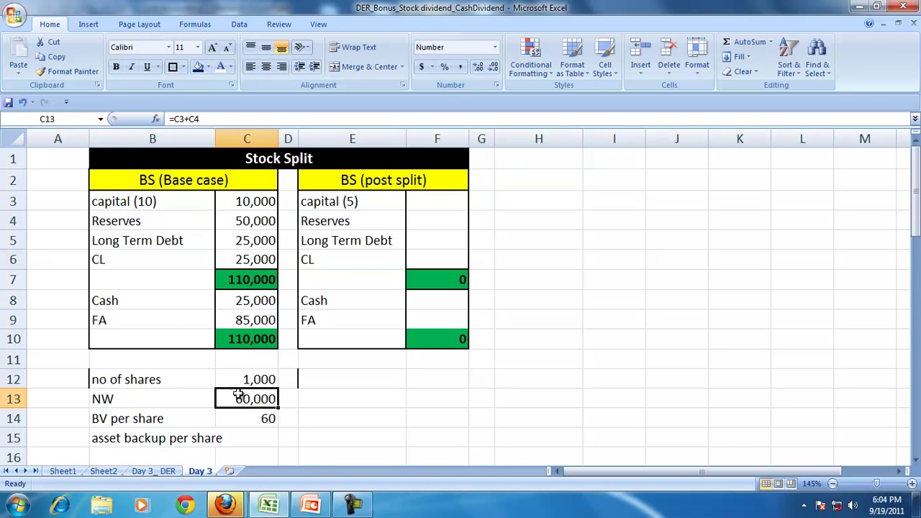
Step: Calculate the base case net worth in C13 as capital plus reserves, =C3+C4
text(=)
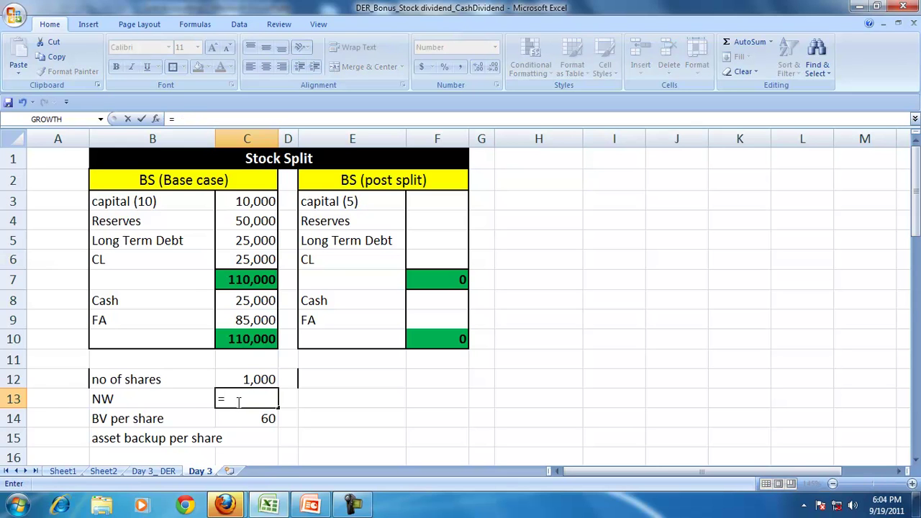
click(248, 203)
text(+)
click(256, 220)
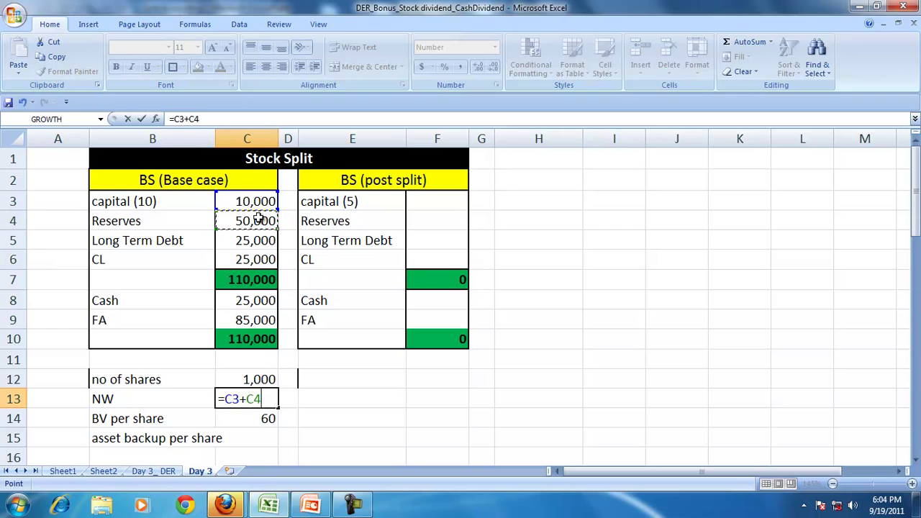
key(Return)
Step: Calculate the base case book value per share in C14 as net worth divided by number of shares, =C13/C12
text(=)
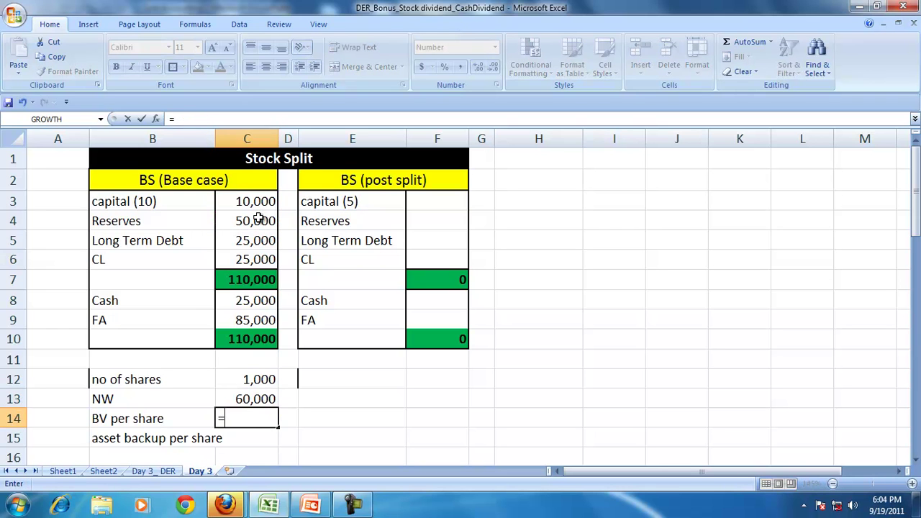
click(247, 398)
text(/)
click(246, 380)
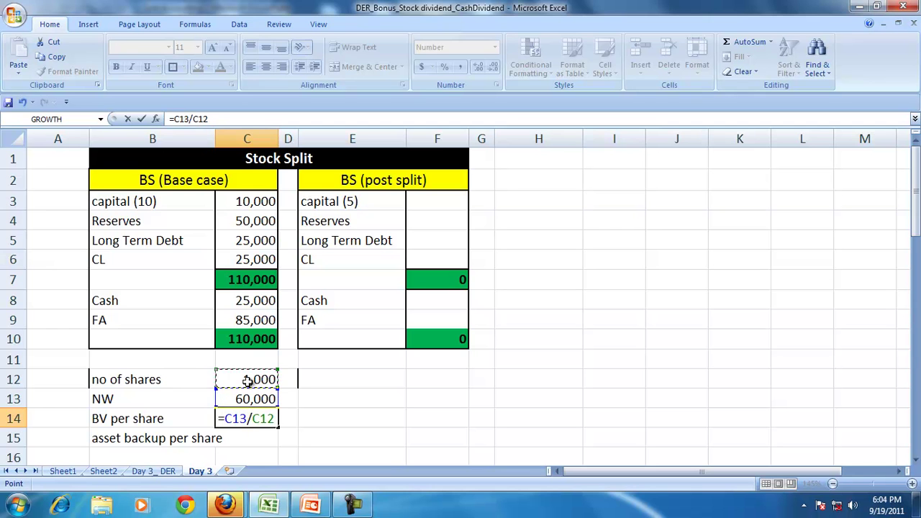
key(Return)
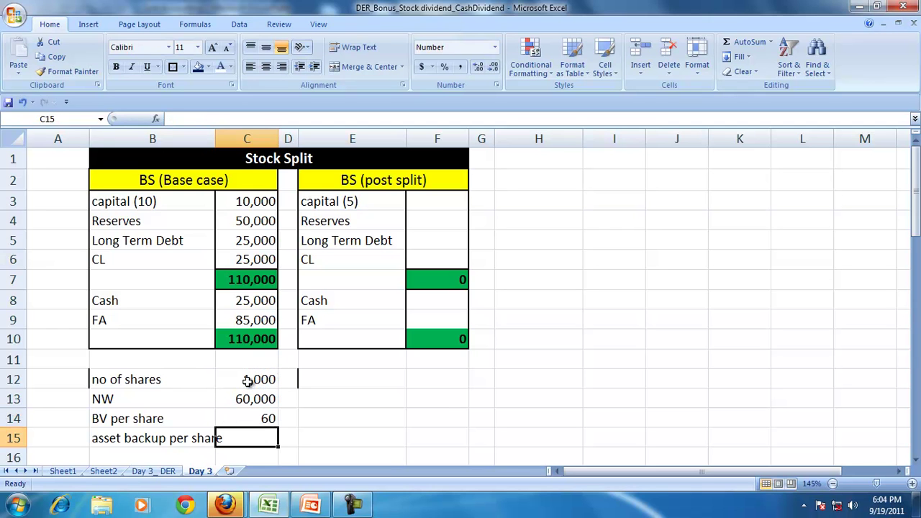
Step: Capitalize the first letter of the label in B15 so it reads "Asset backup per share"
click(104, 416)
click(107, 440)
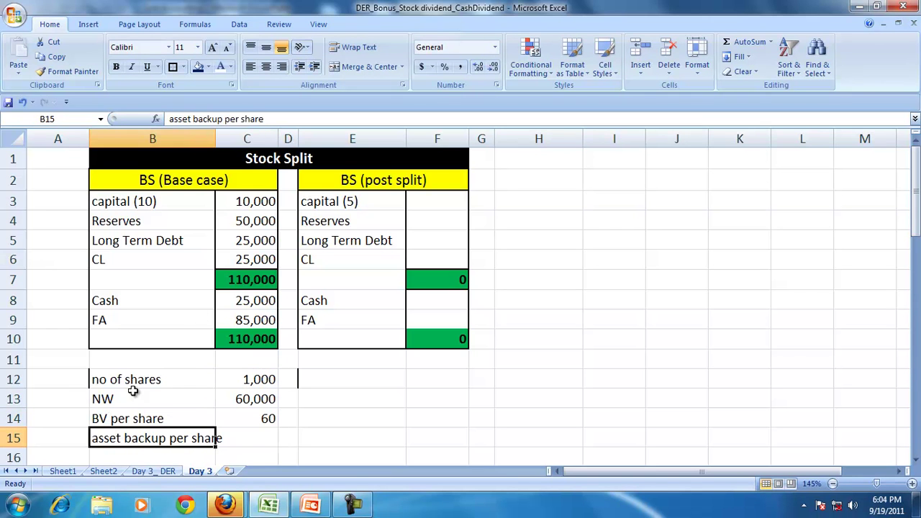
click(169, 119)
key(Delete)
text(A)
key(Return)
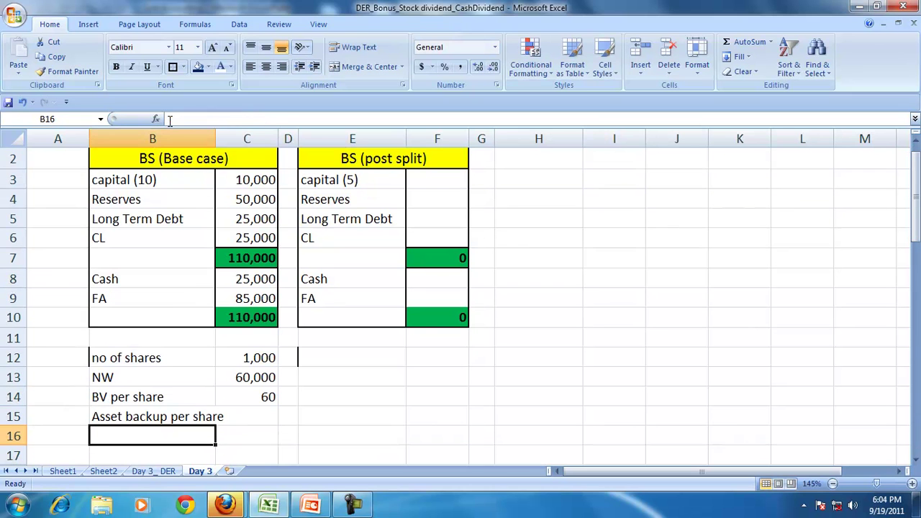
scroll(144, 430, up, 1)
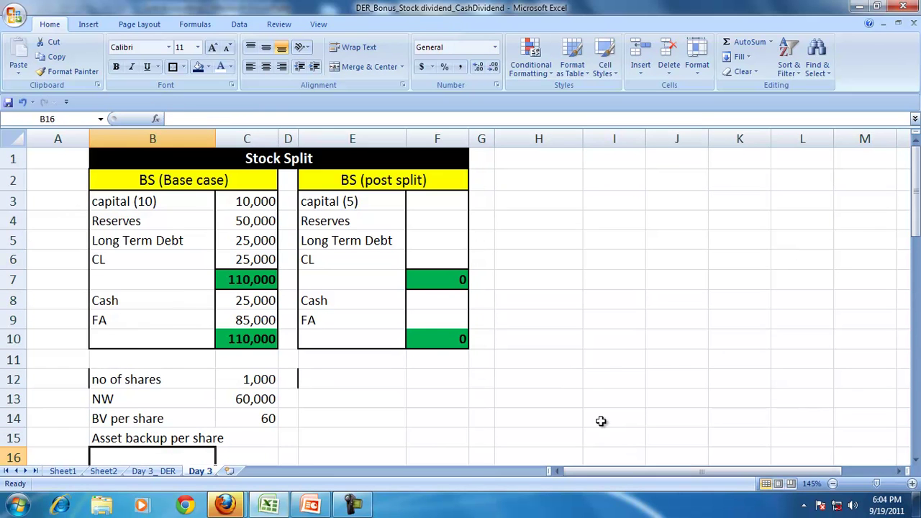
Step: Enter the label "Stock split" in E12 and the ratio "2 for 1" in F12
click(345, 377)
text(Sto)
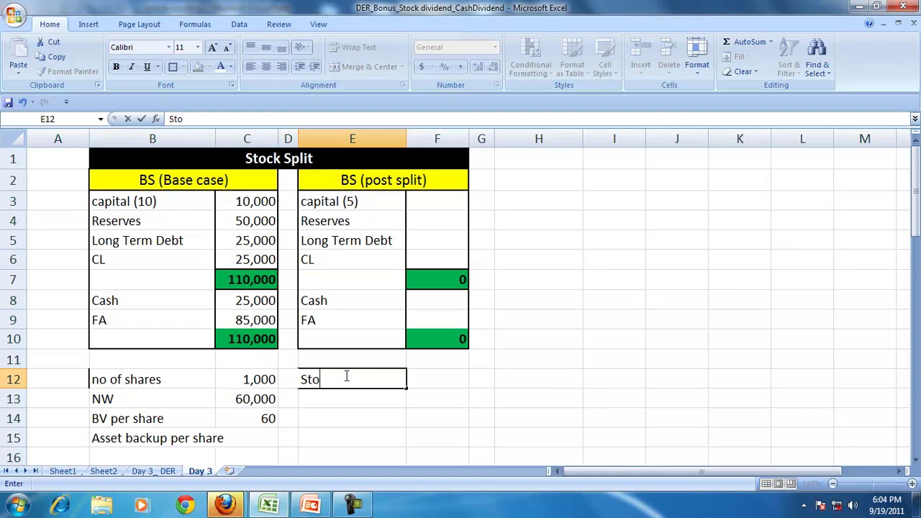
text(ck splite)
key(Tab)
text(2)
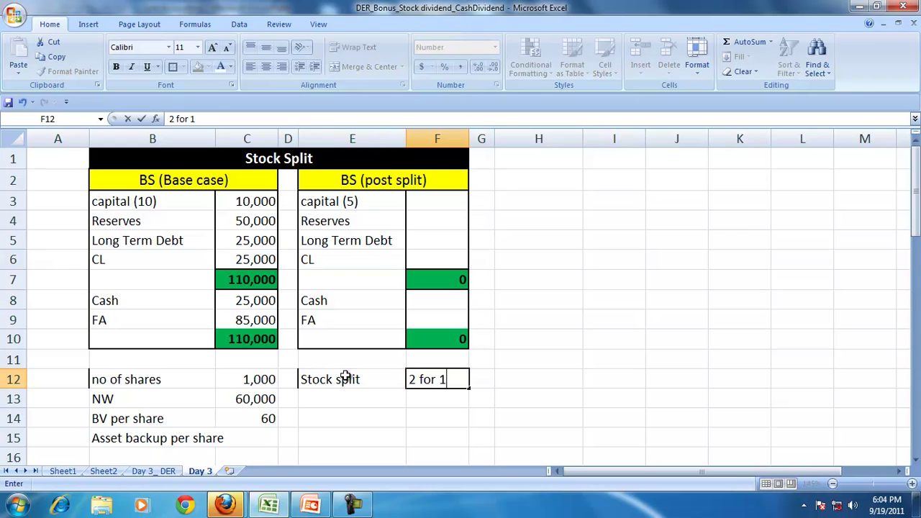
text( for 1)
key(Return)
Step: Enter the label "FV" in E13 and the face value 5 in F13
click(237, 203)
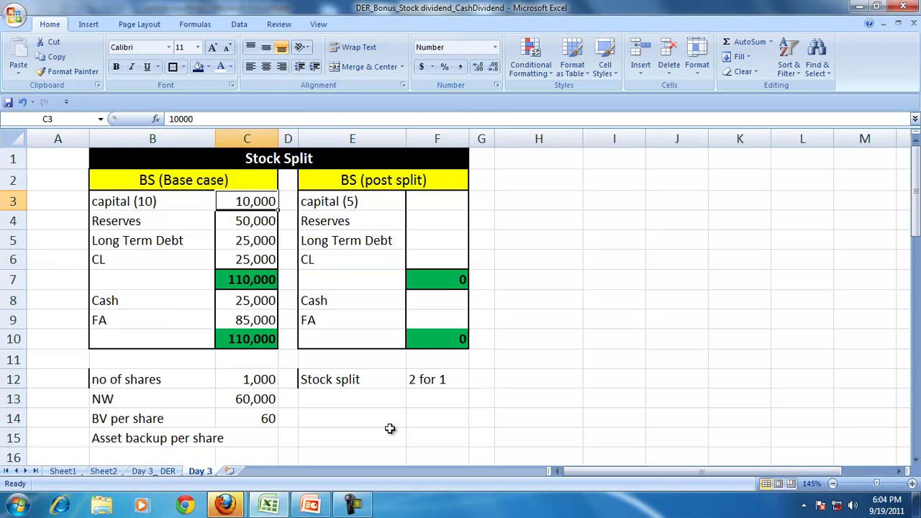
click(356, 395)
text(FV)
key(Tab)
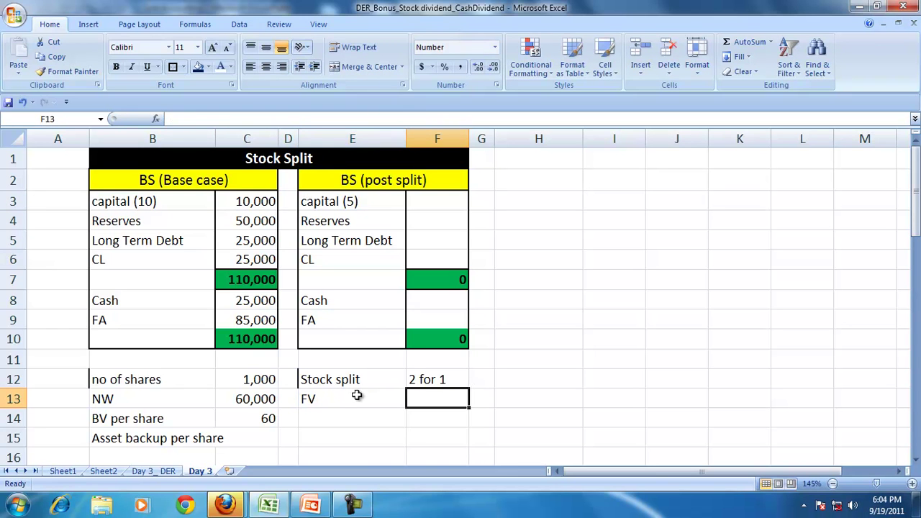
text(5)
key(Return)
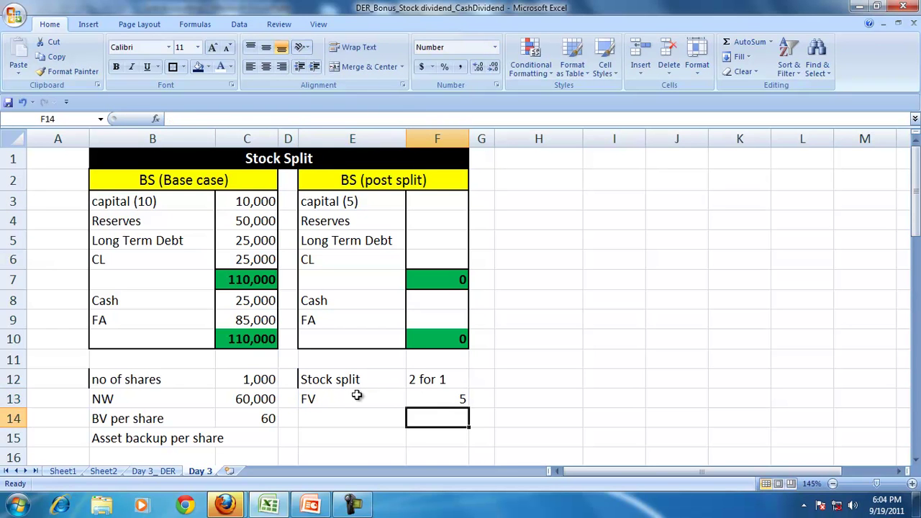
Step: Format the post-split "capital (5)" label in E3 with a dark blue fill and white text
click(328, 203)
click(149, 203)
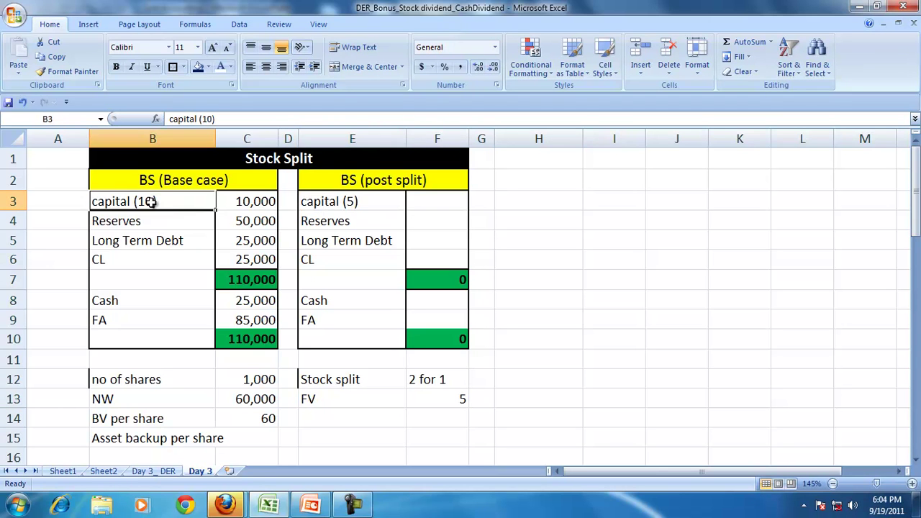
click(383, 202)
click(198, 66)
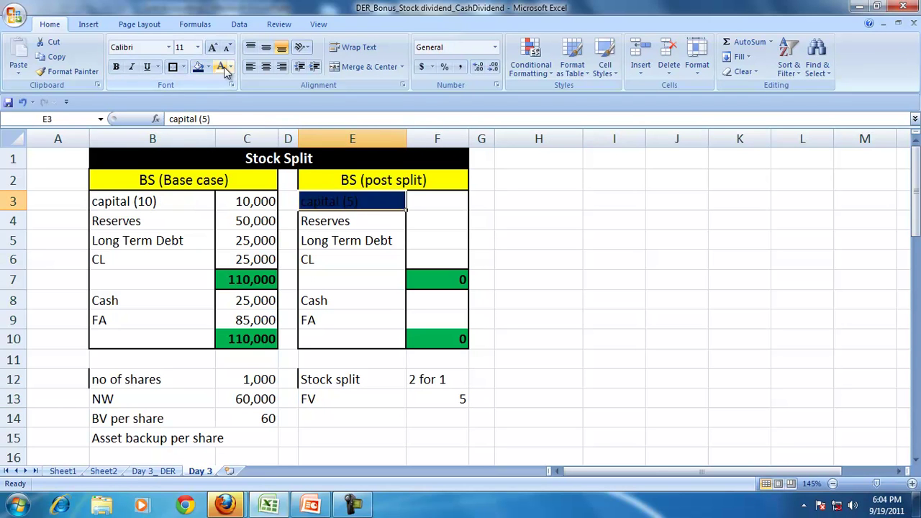
click(224, 69)
Step: Link the post-split capital in F3 to C3 and the reserves in F4 to C4
click(442, 203)
text(=)
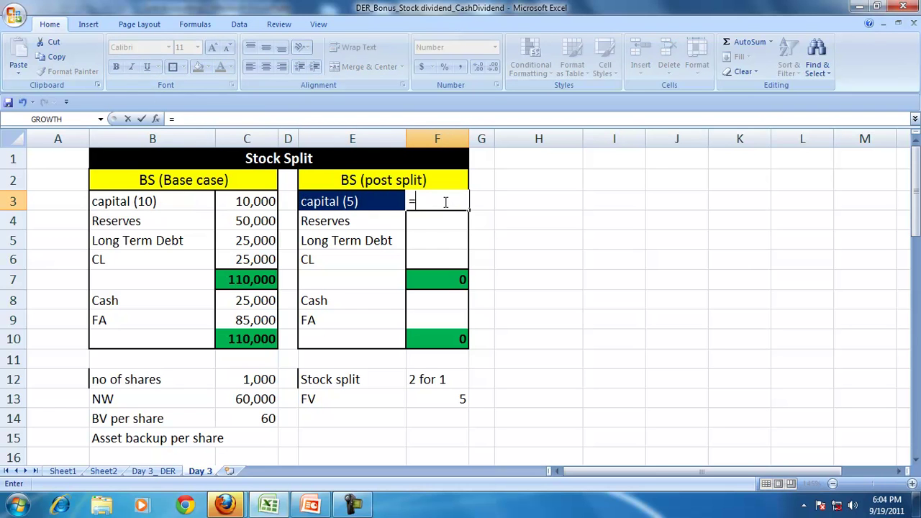
click(272, 202)
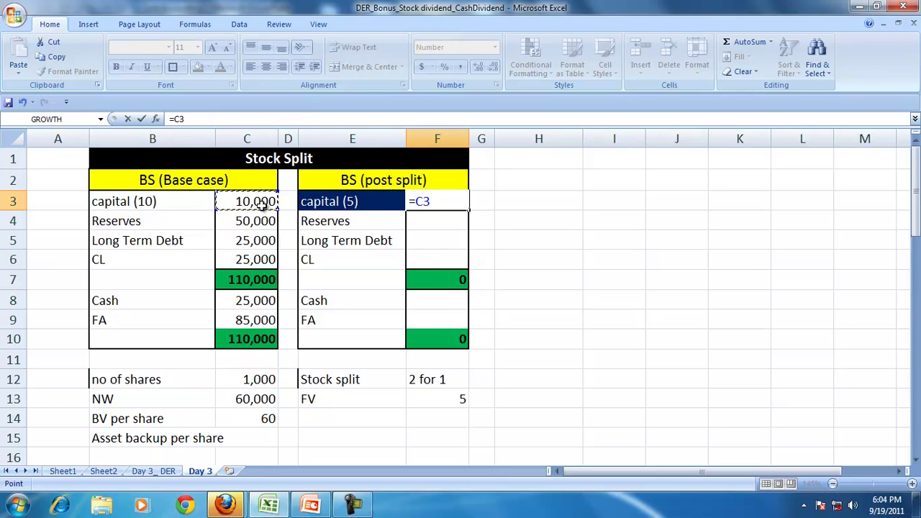
key(Return)
text(=)
click(257, 218)
key(Return)
Step: Link the post-split long term debt in F5 to C5 and CL in F6 to C6
text(=)
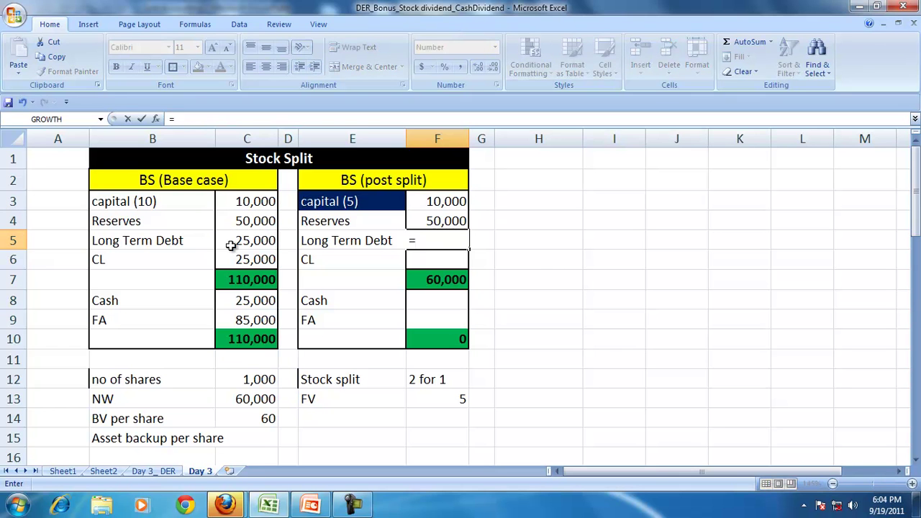
click(232, 242)
key(Return)
text(=)
click(239, 261)
key(Return)
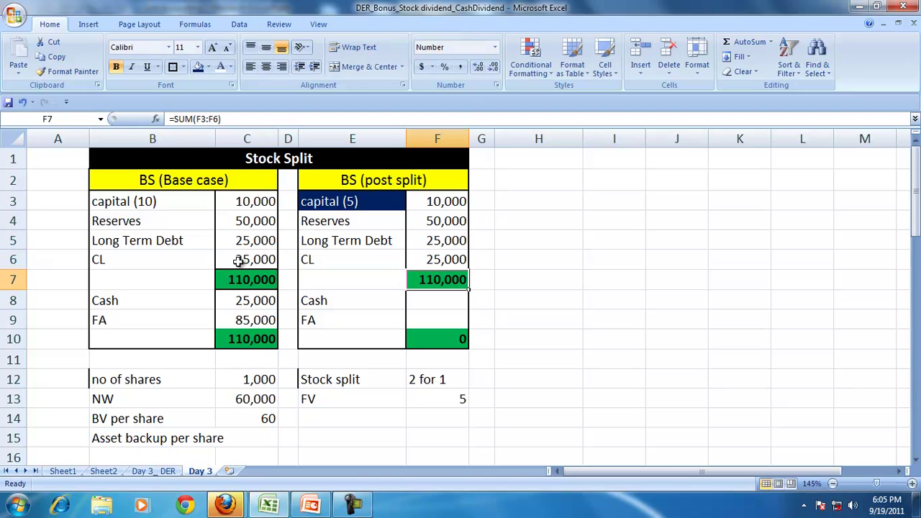
Step: Link the post-split cash in F8 to C8 and FA in F9 to C9
click(455, 299)
text(=)
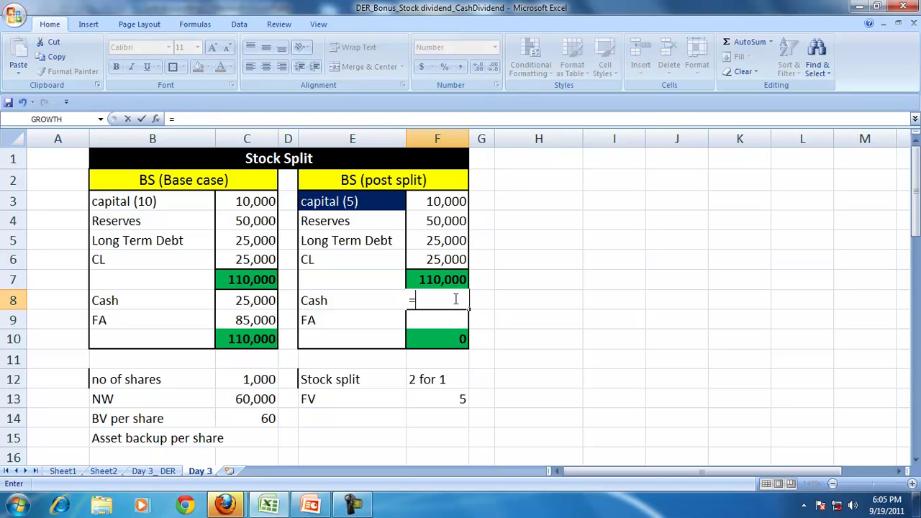
click(259, 302)
key(Return)
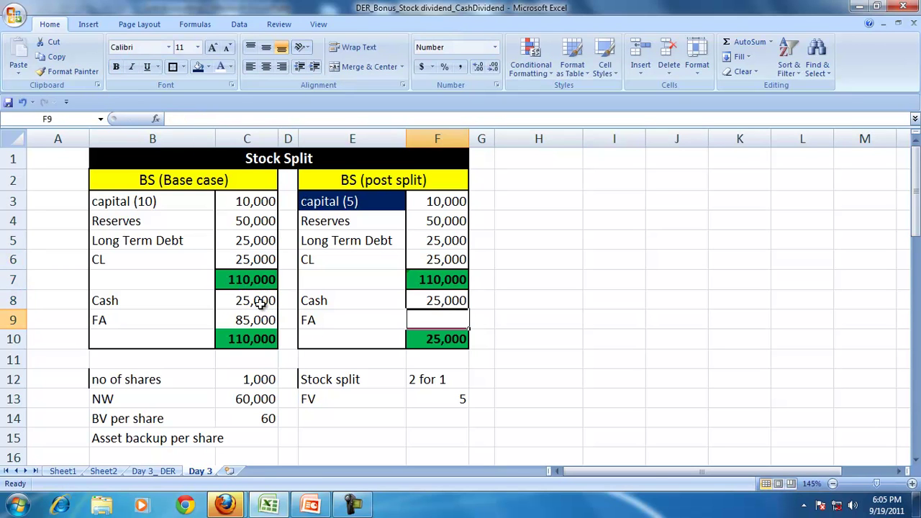
text(=)
click(259, 321)
key(Return)
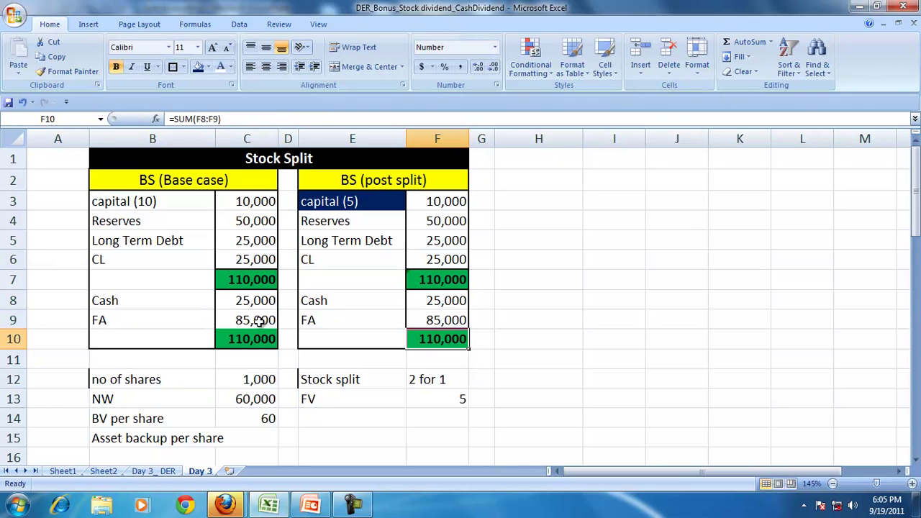
Step: Enter the label "no of shares" in E14 and calculate it in F14 with =F3/F13
click(336, 423)
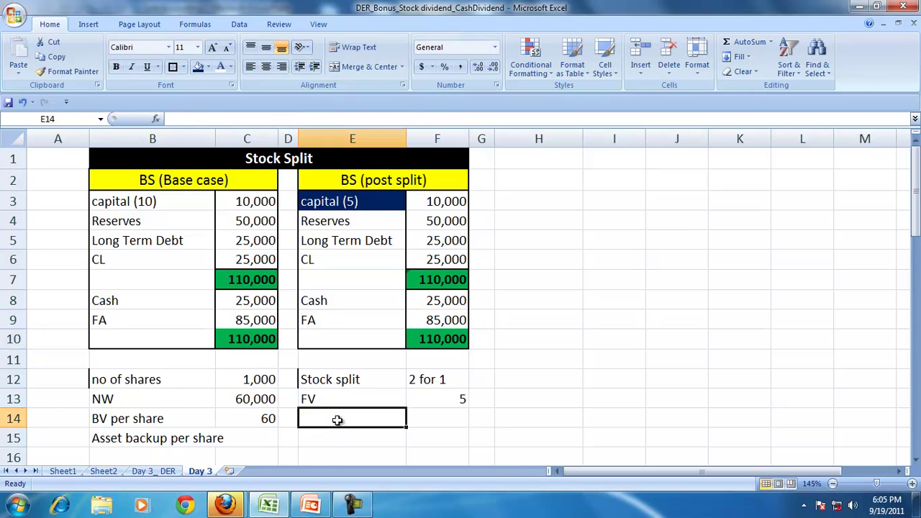
text(no of sahre)
key(BackSpace)
key(BackSpace)
text(hares)
key(Tab)
text(=)
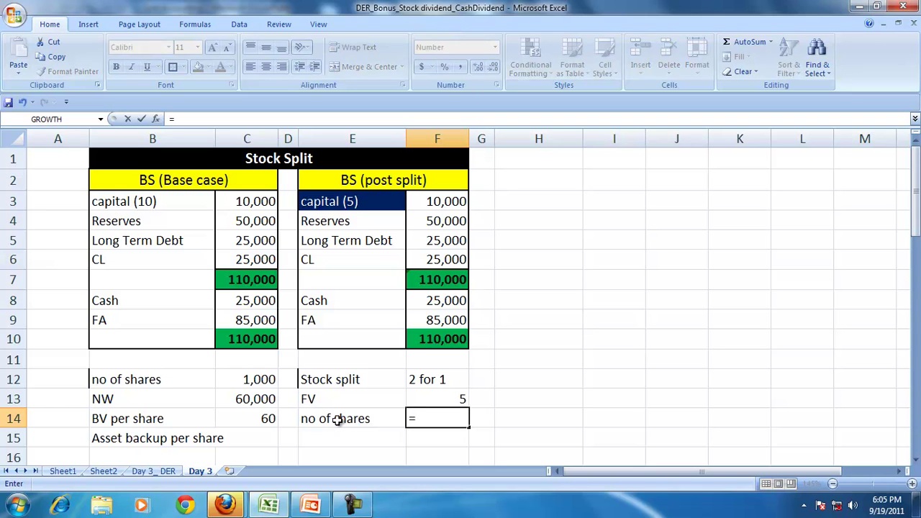
click(446, 202)
text(/)
click(415, 400)
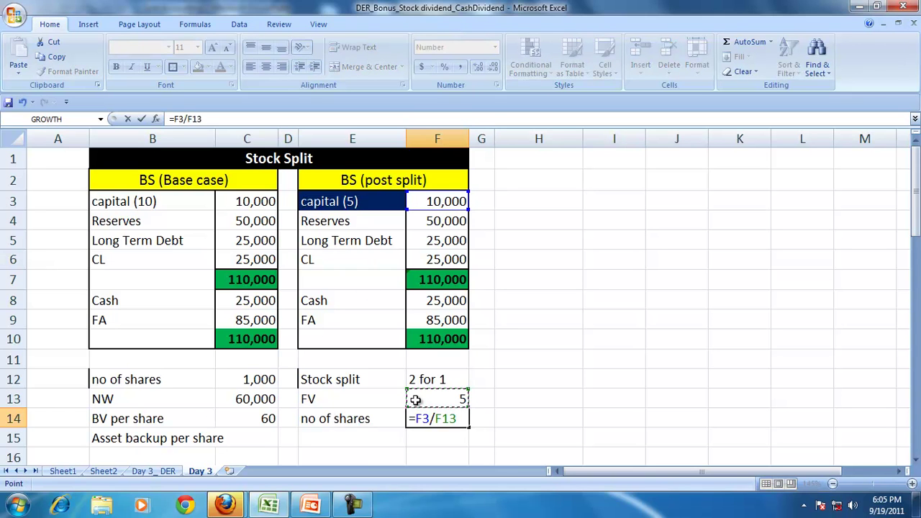
key(Return)
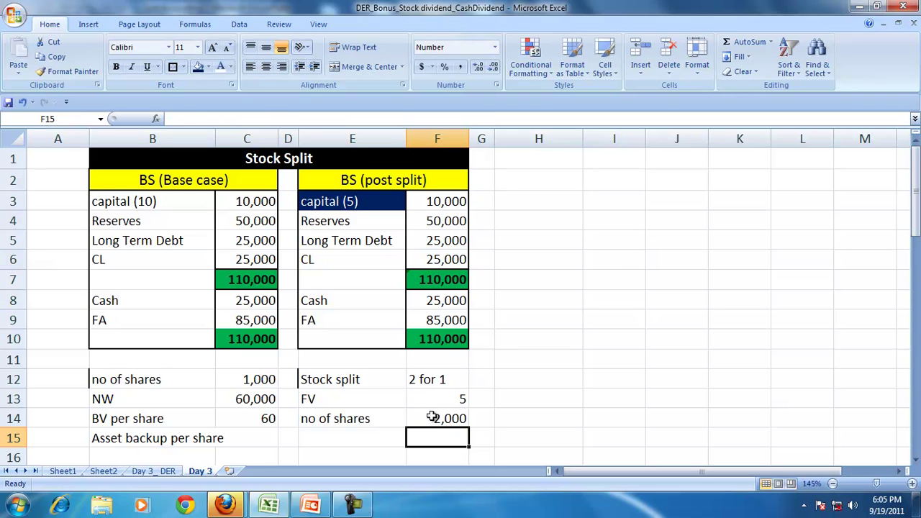
Step: Format the share count in F14 with dark blue fill and bold white text, and copy that formatting to C12
click(428, 417)
click(198, 66)
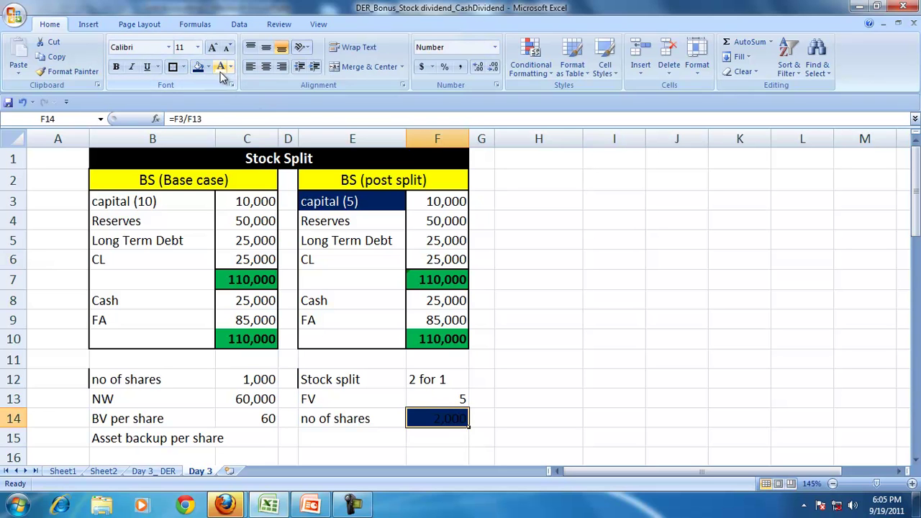
click(218, 69)
click(116, 67)
click(69, 71)
click(253, 379)
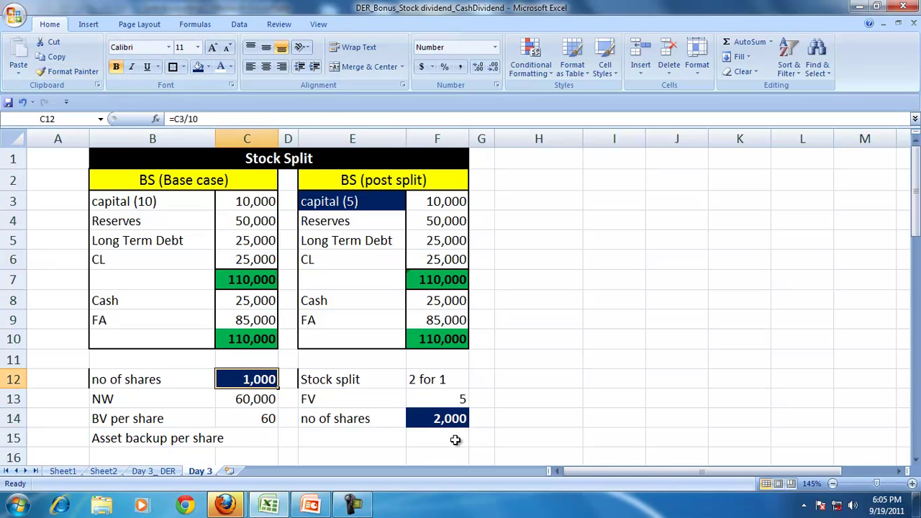
click(587, 423)
Step: Enter the label "NW" in E15 and calculate net worth in F15 with =F3+F4
click(337, 439)
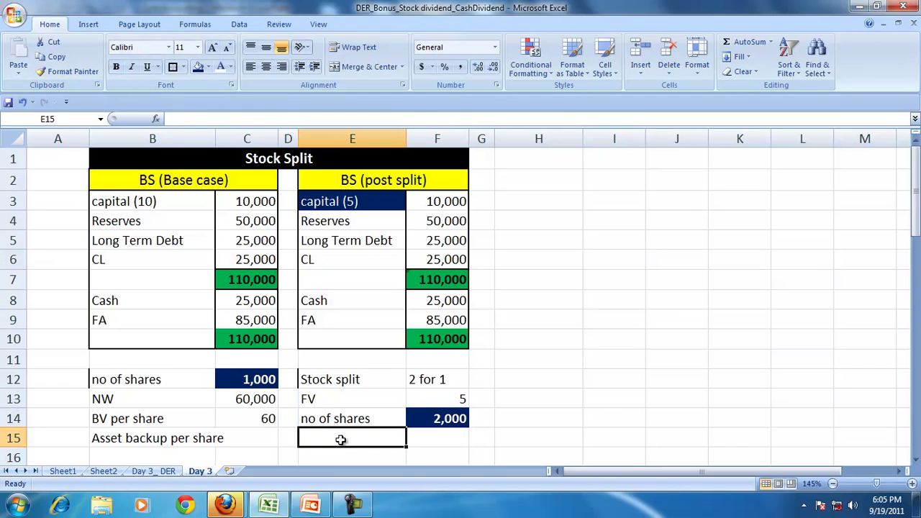
text(NW)
key(Tab)
text(=)
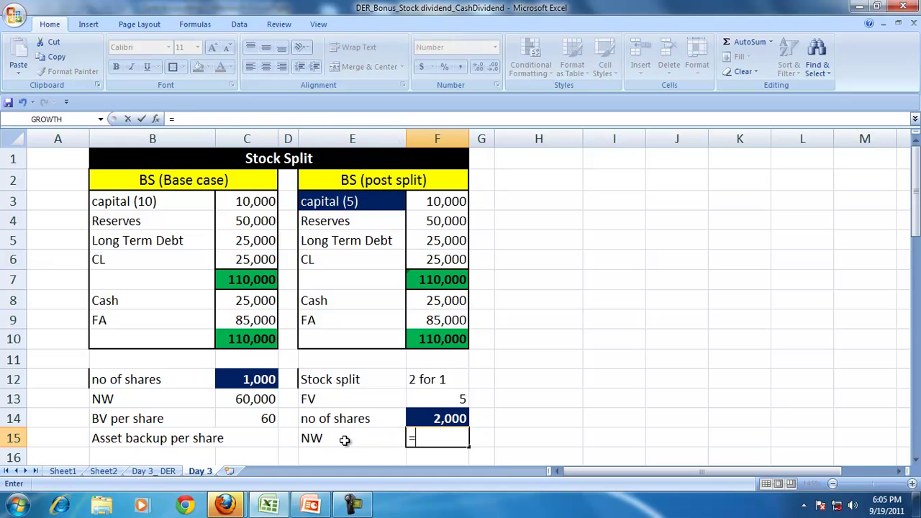
click(429, 204)
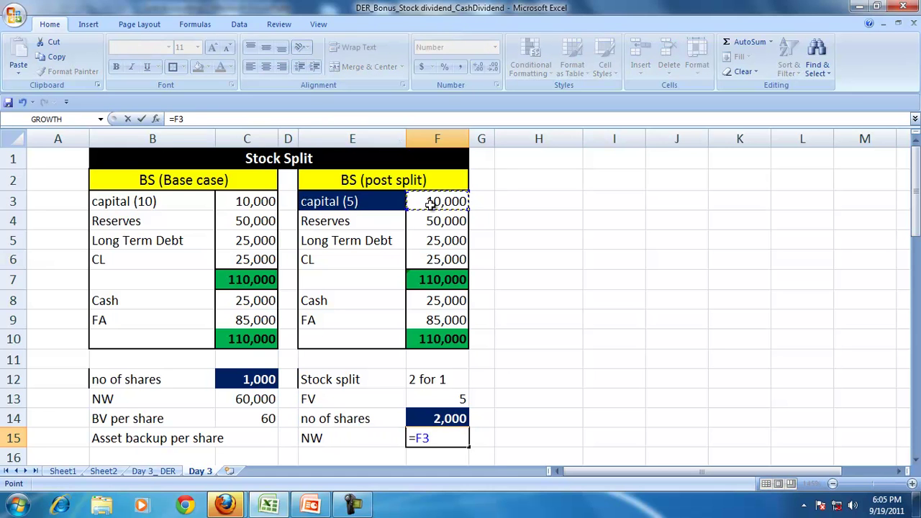
text(+)
click(428, 222)
key(Return)
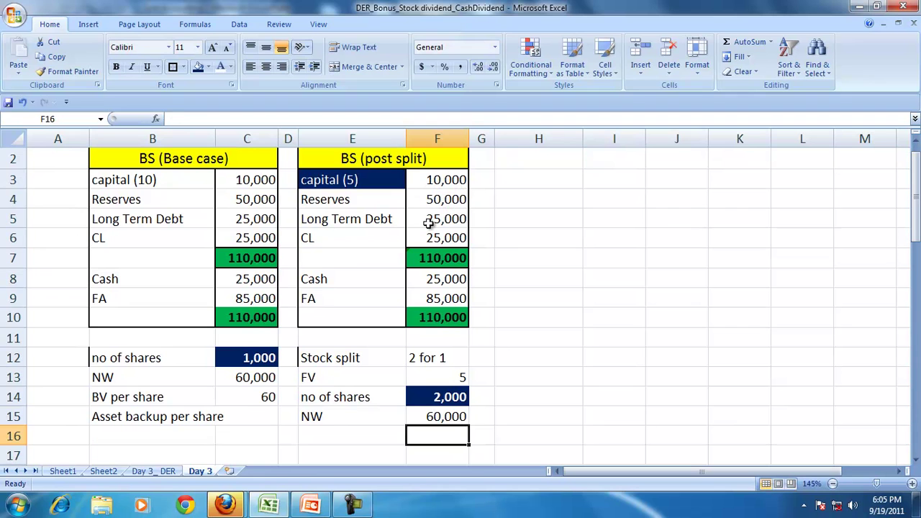
Step: Enter the label "BV per share" in E16 and calculate it in F16 with =F15/F14
click(336, 434)
text(BV oper)
key(BackSpace)
key(BackSpace)
key(BackSpace)
text(sha)
key(Tab)
text(=F15/)
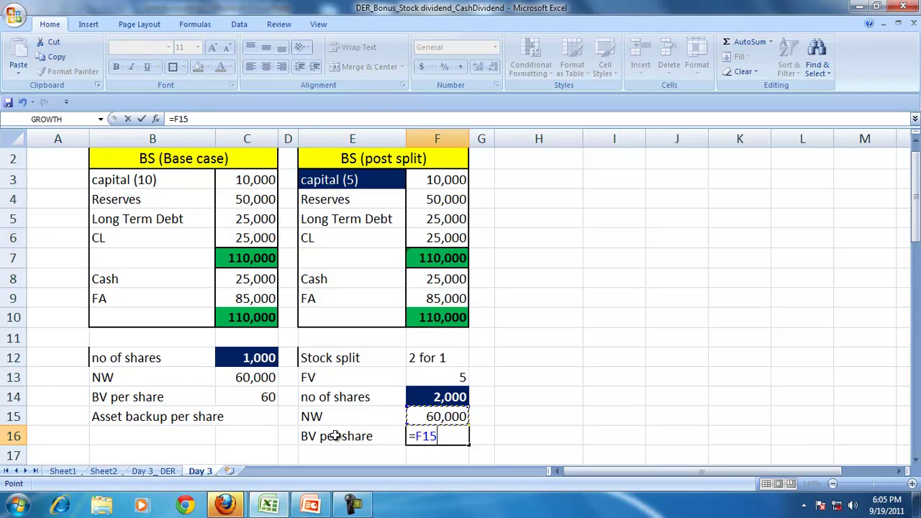
click(429, 397)
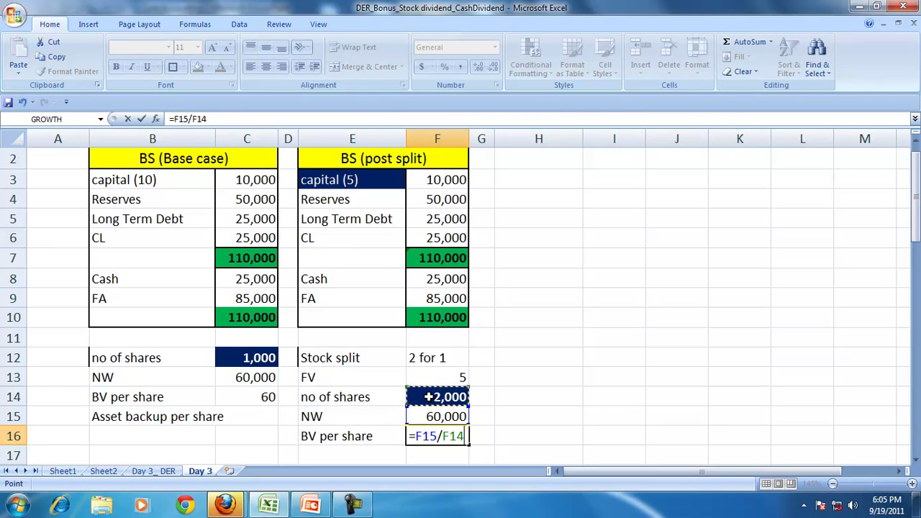
key(Return)
Step: Format the base-case BV per share in C14 with dark blue fill and bold, centred white text
click(428, 430)
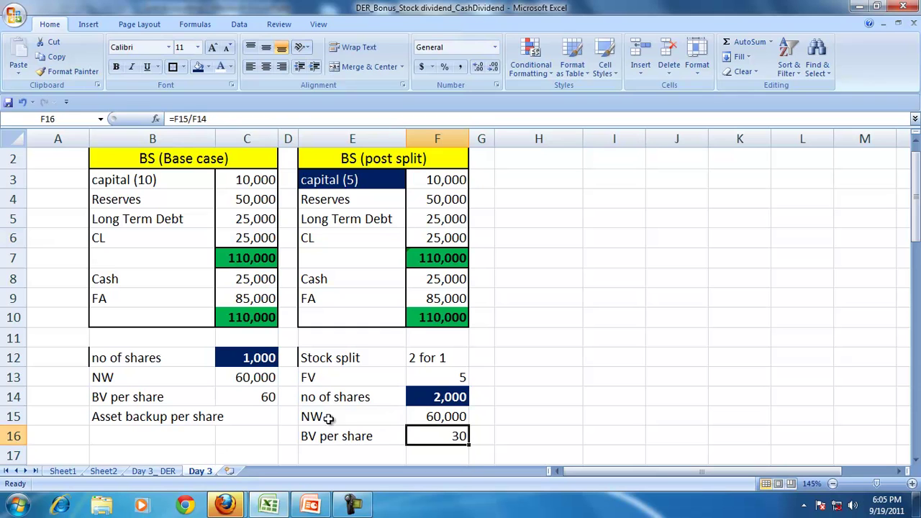
click(249, 400)
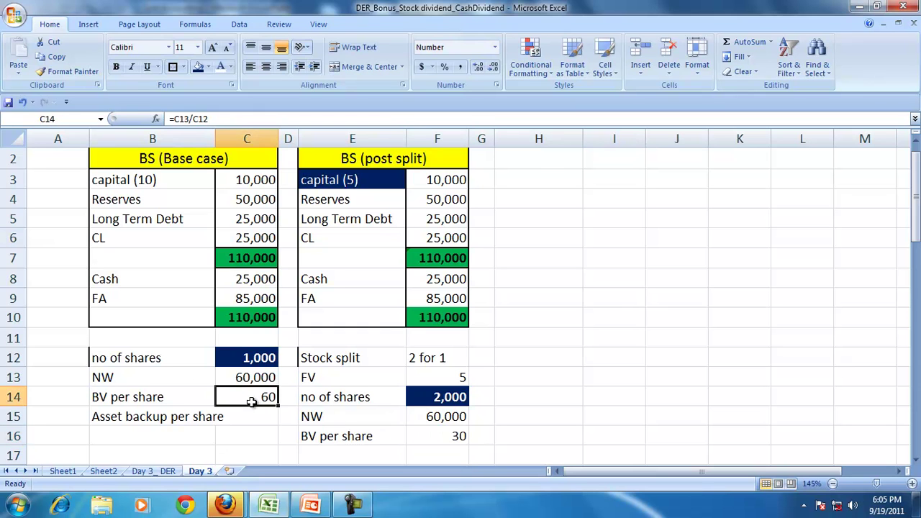
click(198, 69)
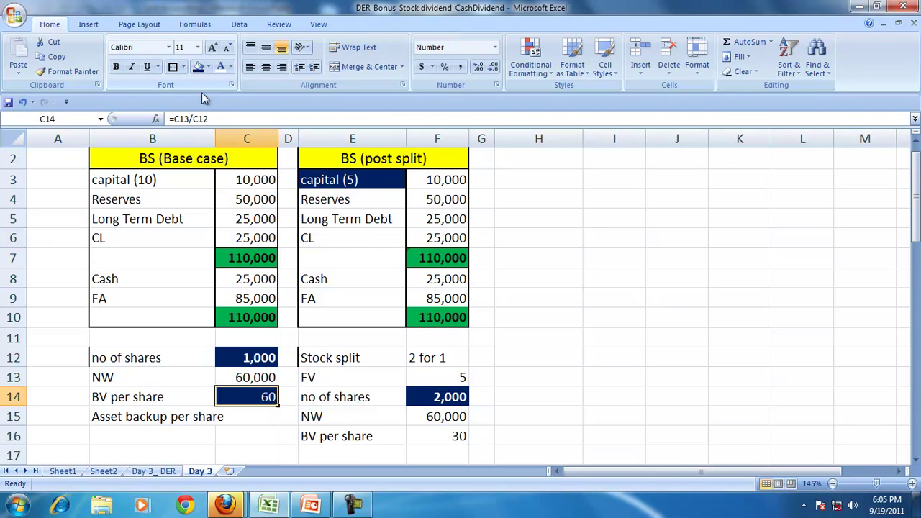
click(115, 67)
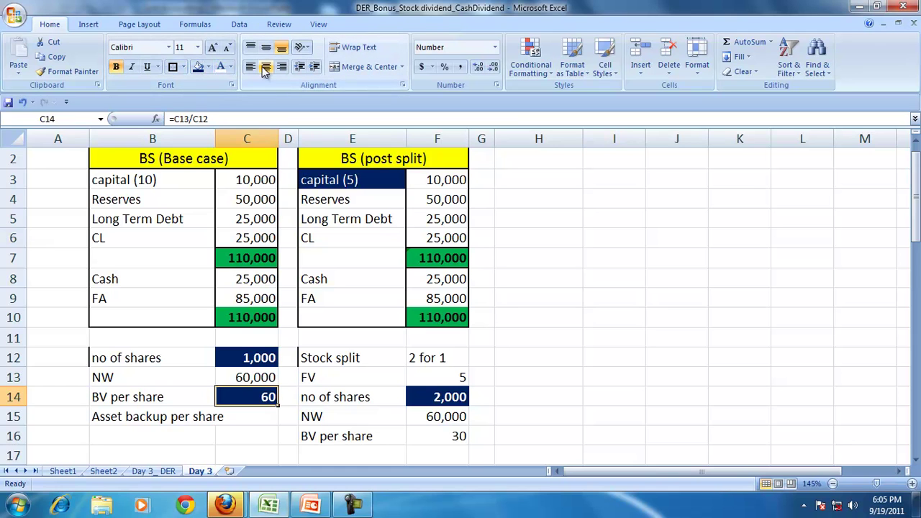
click(263, 67)
Step: Format the post-split BV per share in F16 with dark blue fill and bold, centred white text
click(440, 435)
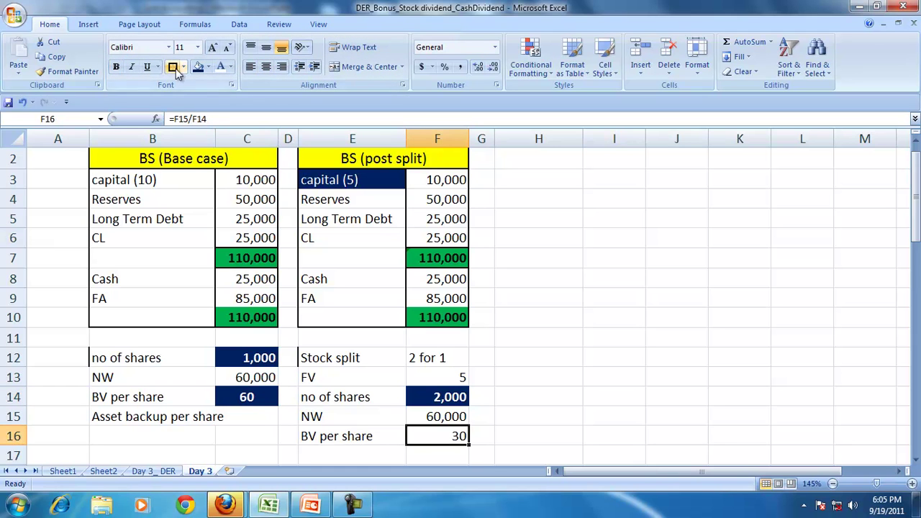
click(197, 67)
click(220, 67)
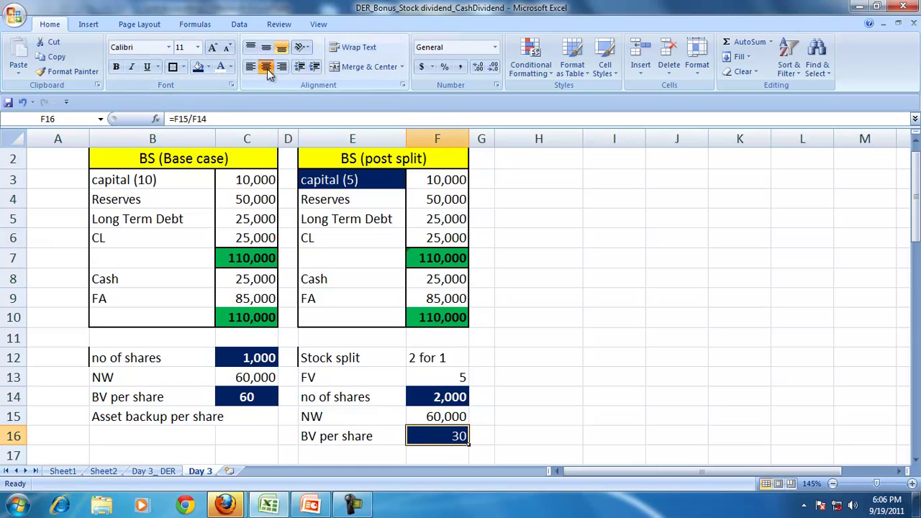
click(267, 68)
click(116, 67)
click(554, 356)
click(416, 441)
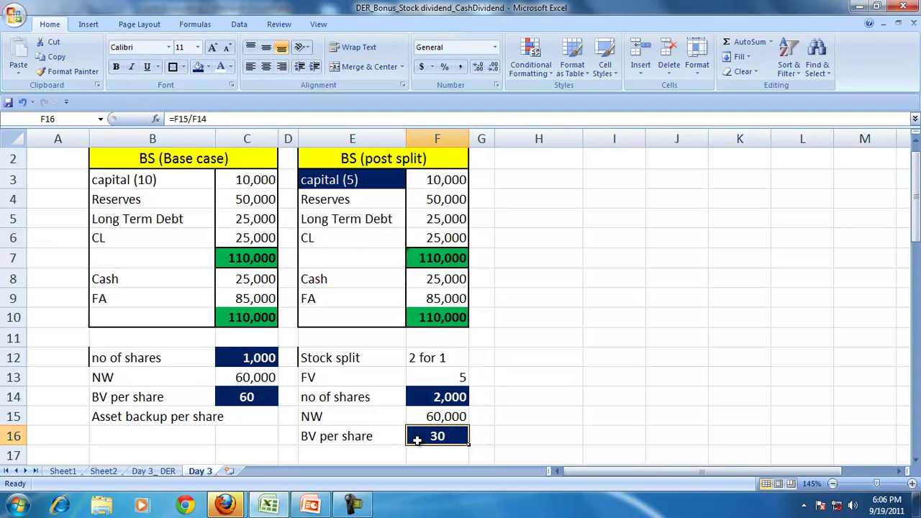
click(436, 417)
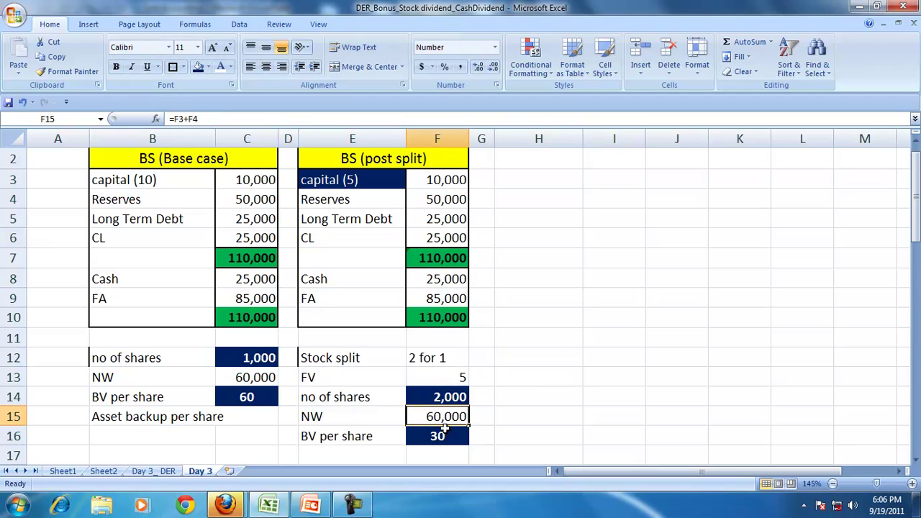
click(431, 397)
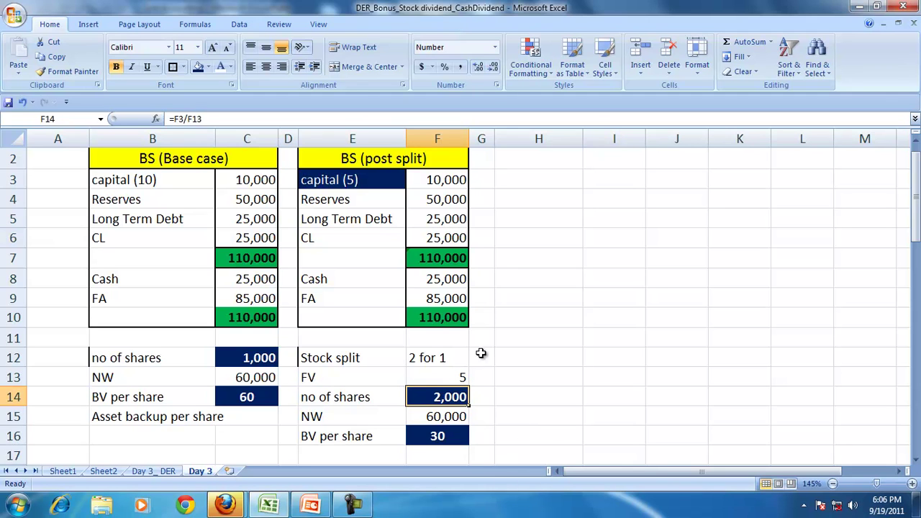
Step: Enter the notes "No change in the capital" in H3 and "no change in NW" in H4
click(526, 175)
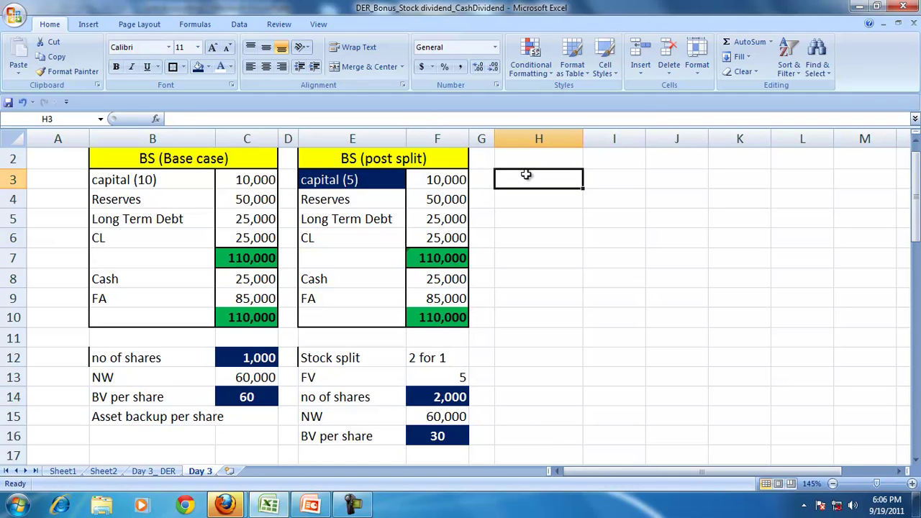
text(No change in the capital)
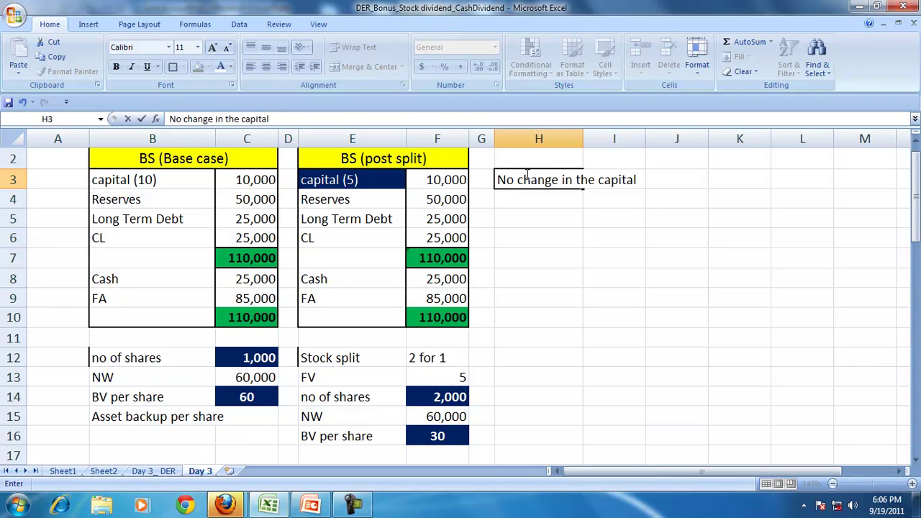
key(Return)
text(no chang)
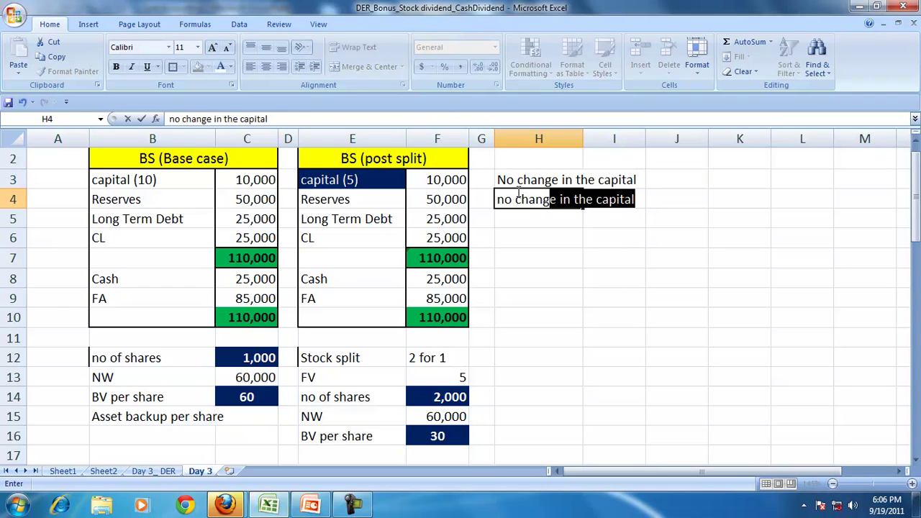
text(e in NW)
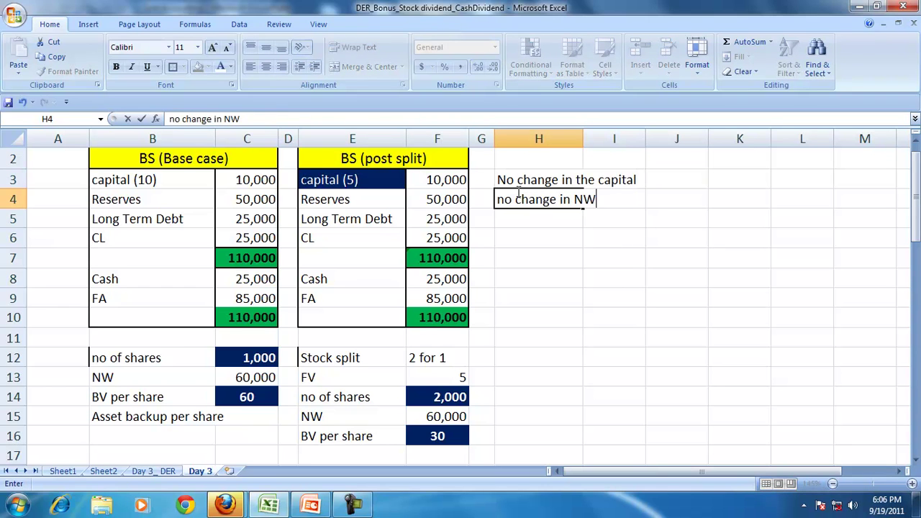
key(Return)
Step: Enter the notes "no of shares go up" in H5 and "BV per share falls" in H6
text(no of shares go)
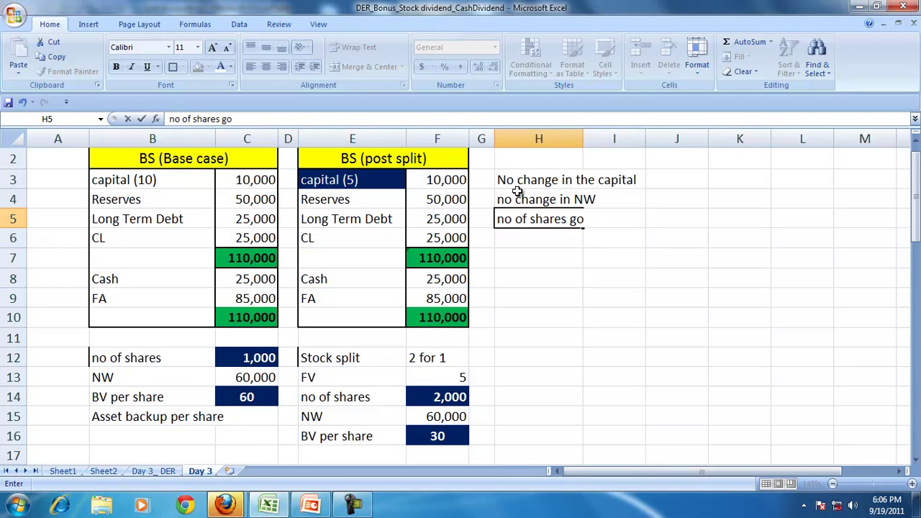
text( up)
key(Return)
text(BV poer)
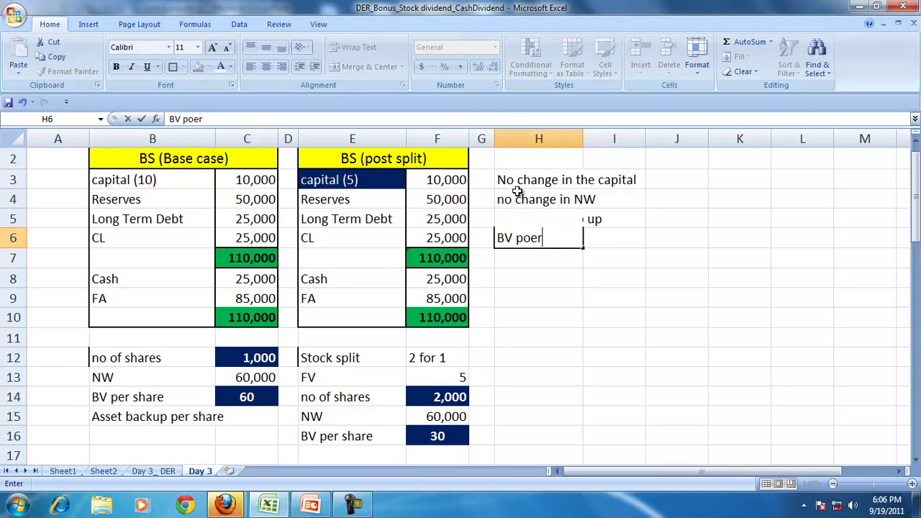
key(BackSpace)
key(BackSpace)
key(BackSpace)
text(er share )
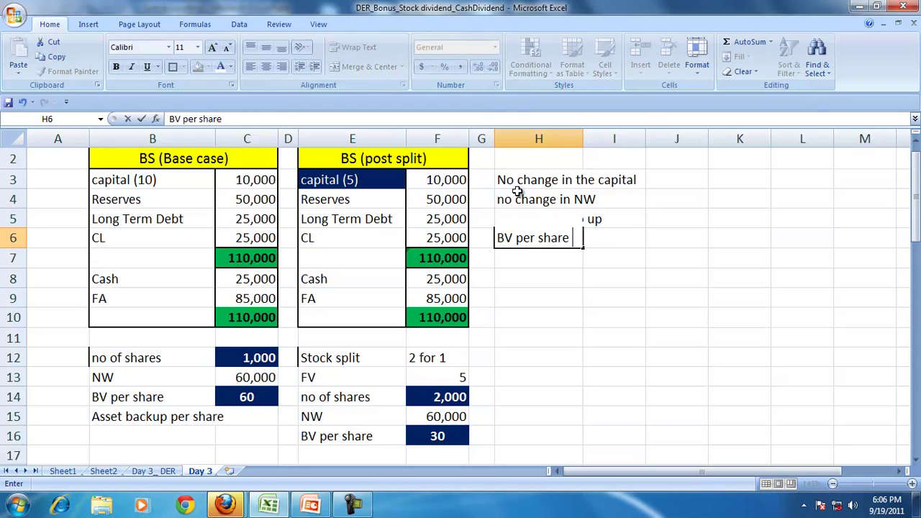
text(falls)
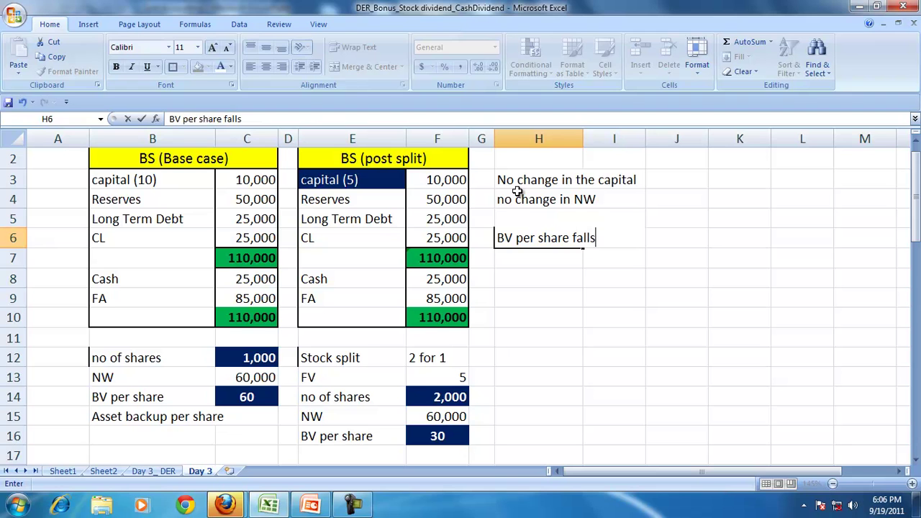
key(Return)
Step: Enter the note "The price will reduce to keep the Market Cap more or less constant" in H7
text(There is possible)
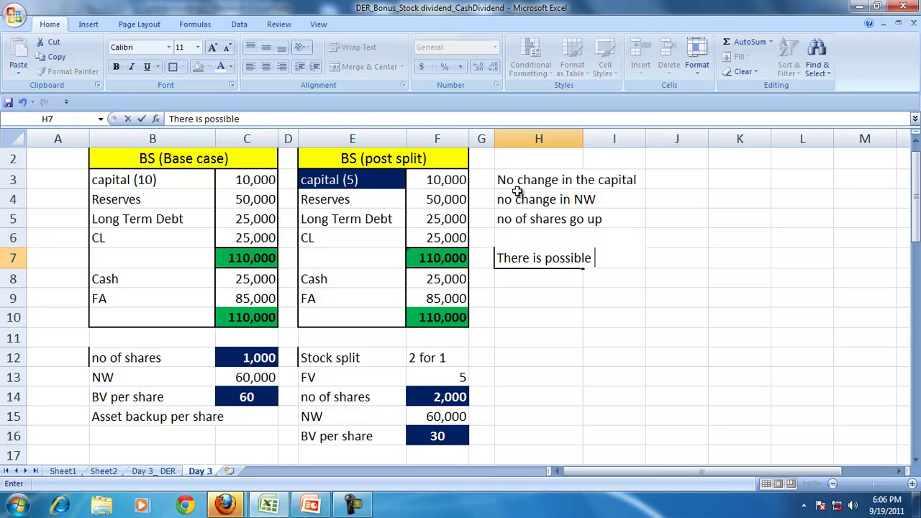
key(BackSpace)
key(BackSpace)
key(BackSpace)
key(BackSpace)
key(BackSpace)
key(BackSpace)
key(BackSpace)
key(BackSpace)
key(BackSpace)
key(BackSpace)
key(BackSpace)
key(BackSpace)
key(BackSpace)
key(BackSpace)
key(BackSpace)
text(price will reduct)
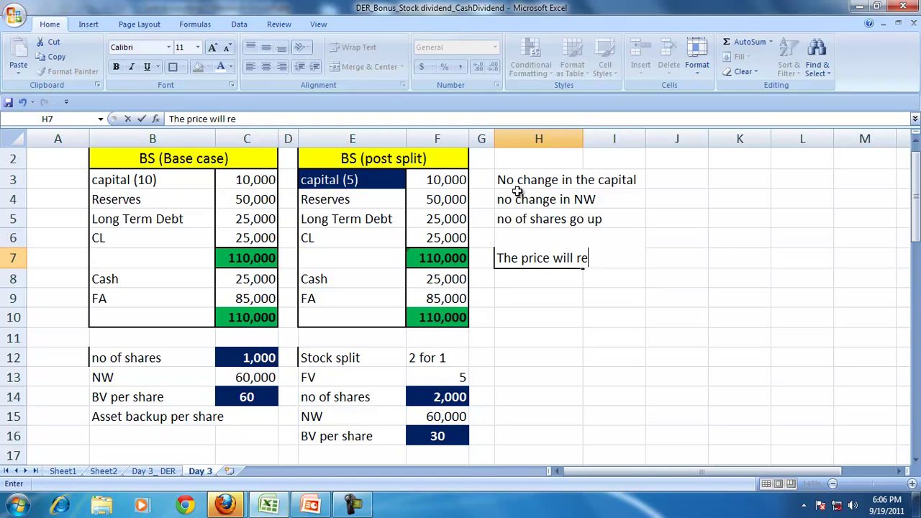
key(BackSpace)
text(e to li)
key(BackSpace)
key(BackSpace)
text(keep the Mark)
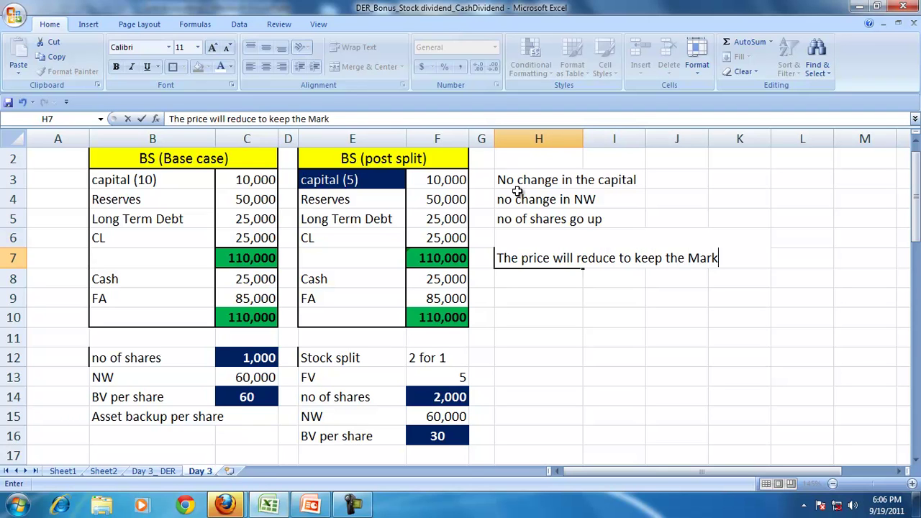
text(et Cap more or less c)
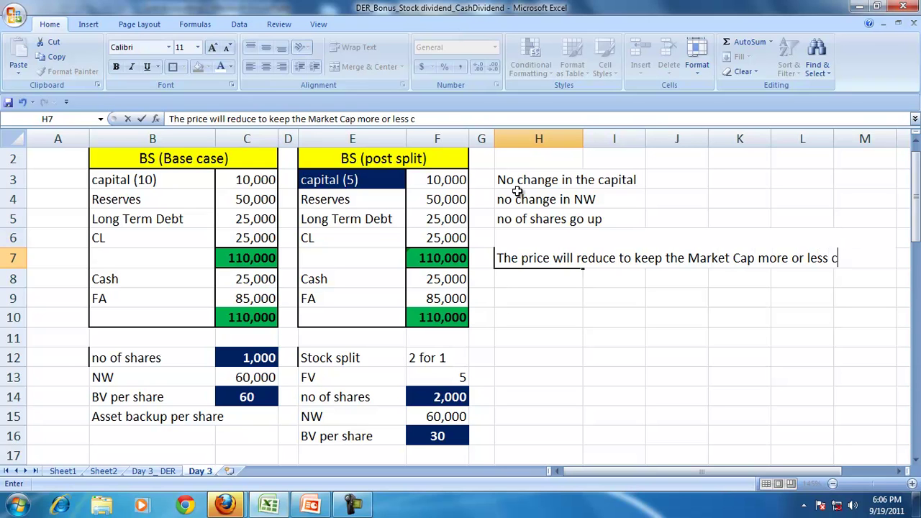
text(onstant)
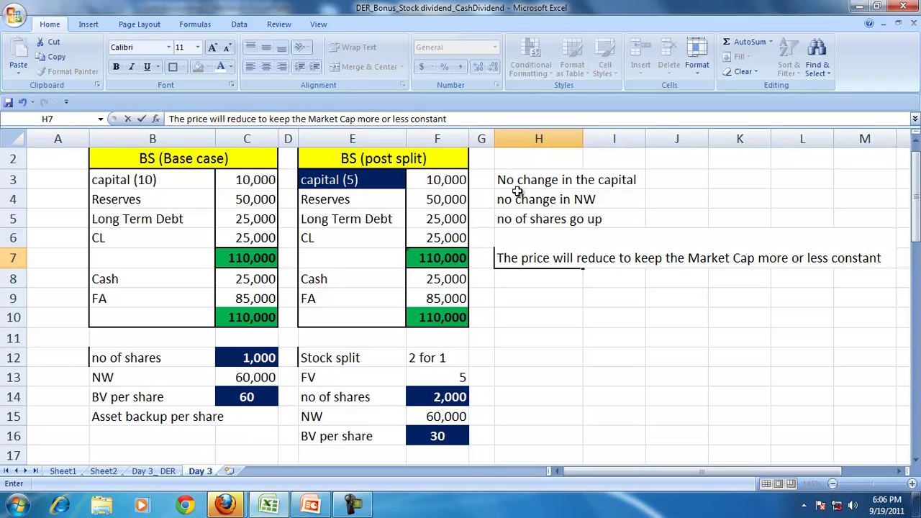
key(Return)
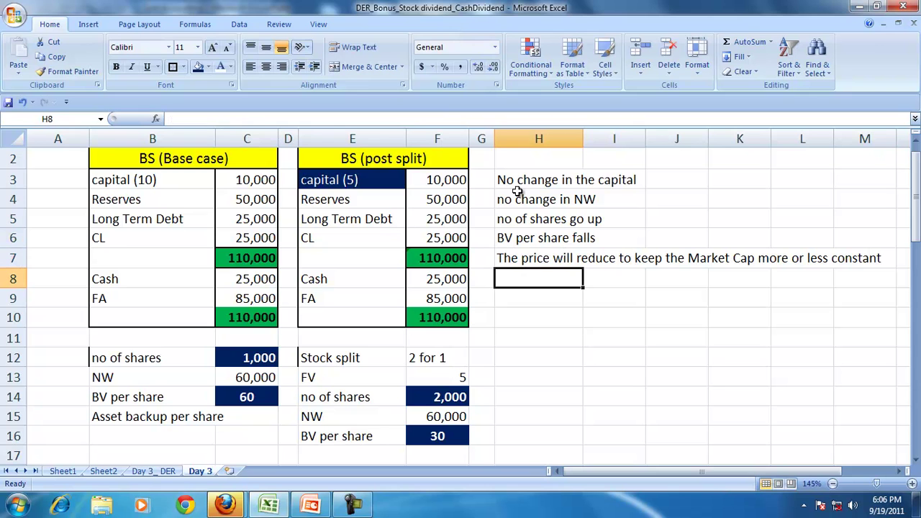
click(525, 264)
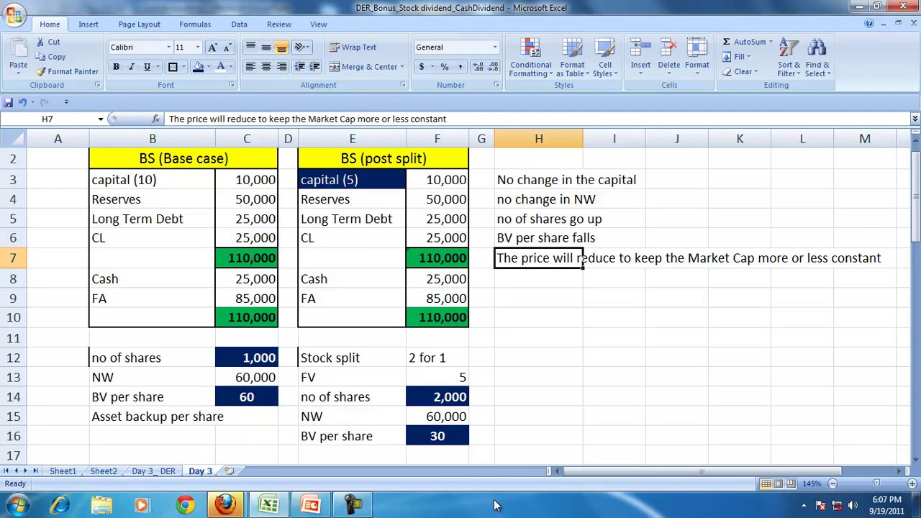
click(162, 155)
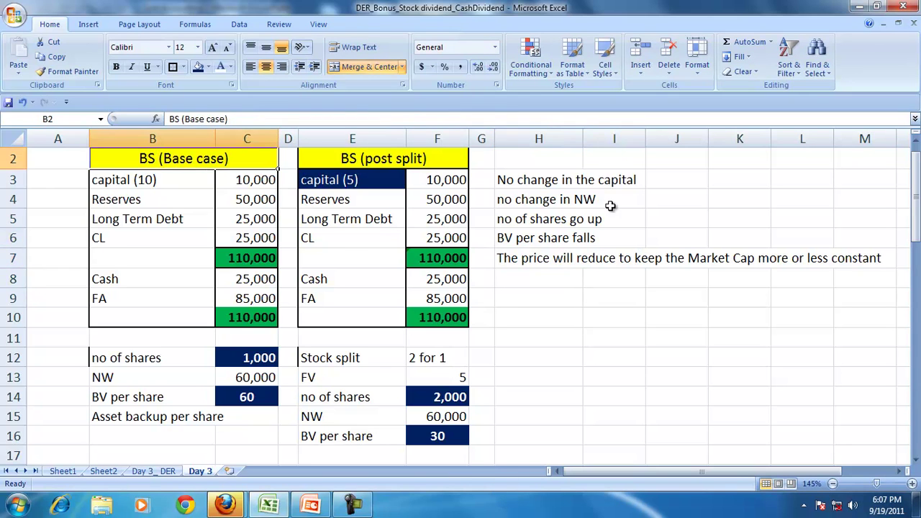
drag(395, 161, 423, 319)
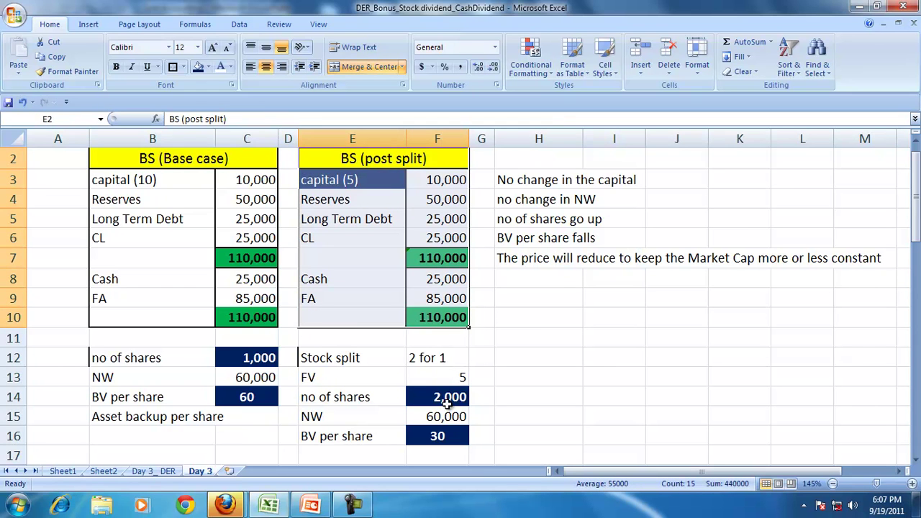
click(423, 436)
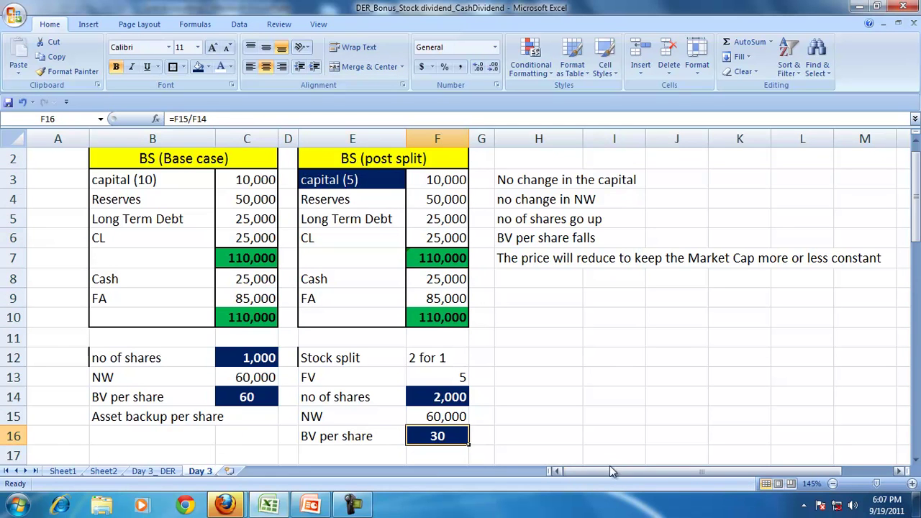
click(524, 258)
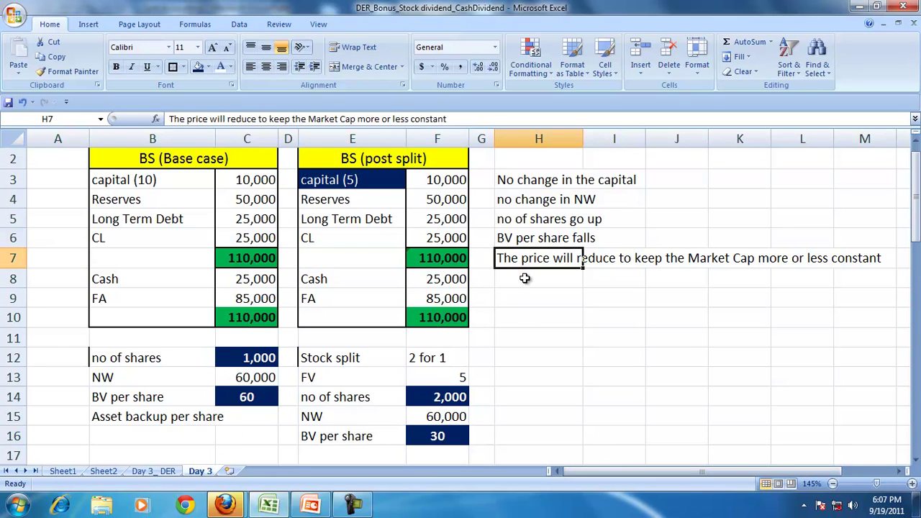